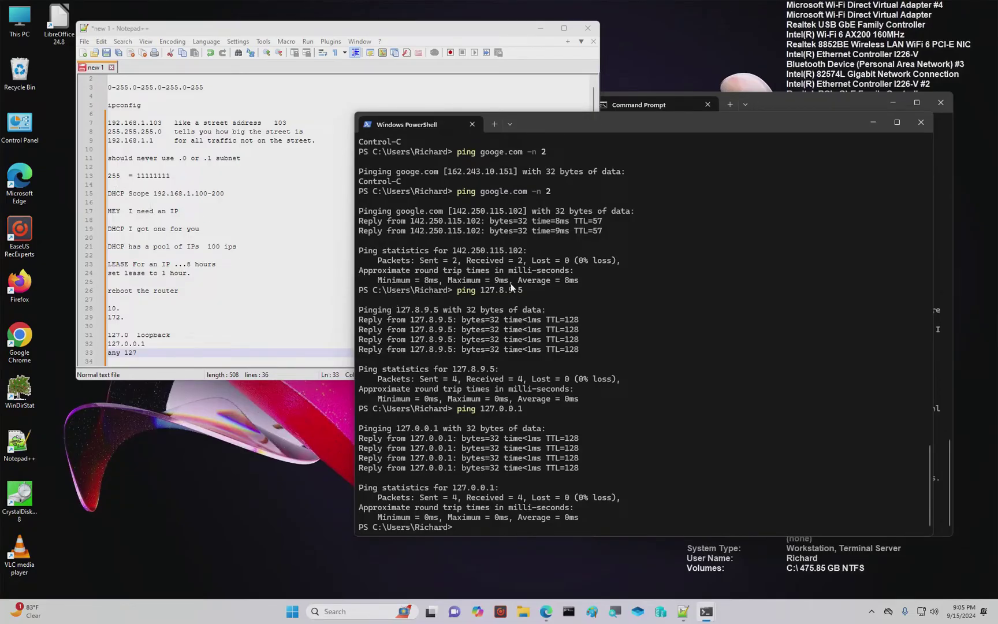
- Bring the Command Prompt window showing the ping usage help in front of PowerShell
click(771, 101)
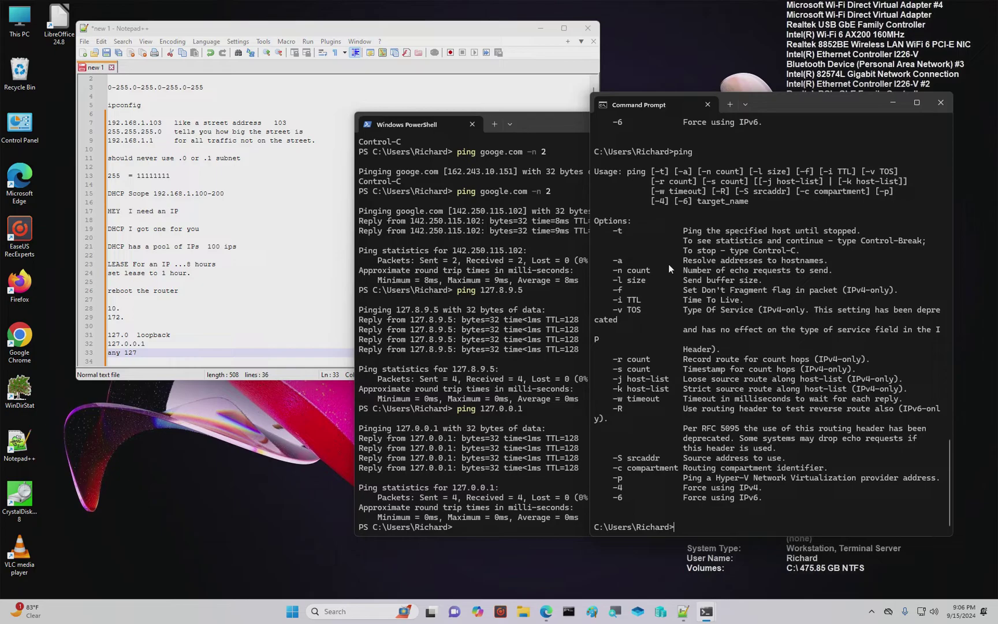
scroll(276, 254, down, 4)
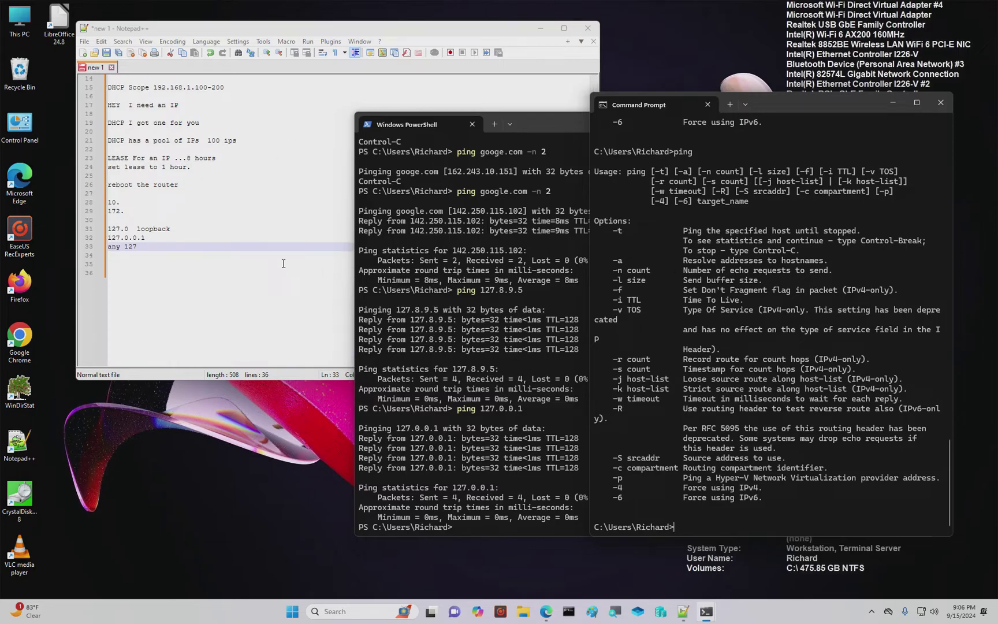
- Add the heading 'PORTS to an IP address' on a new line below the notes
click(254, 275)
key(Return)
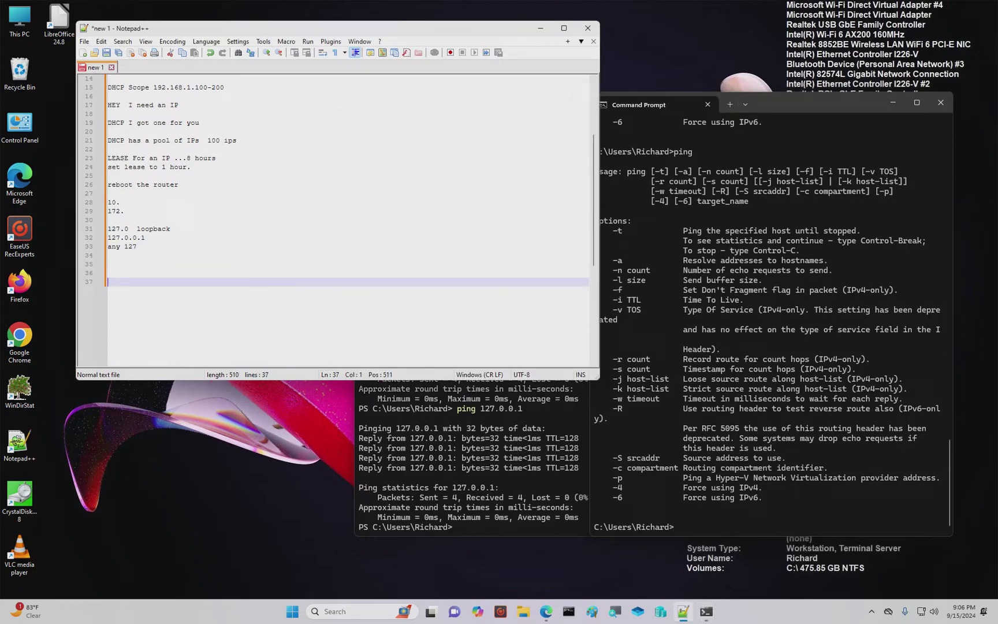
text(PORTS to an IP D)
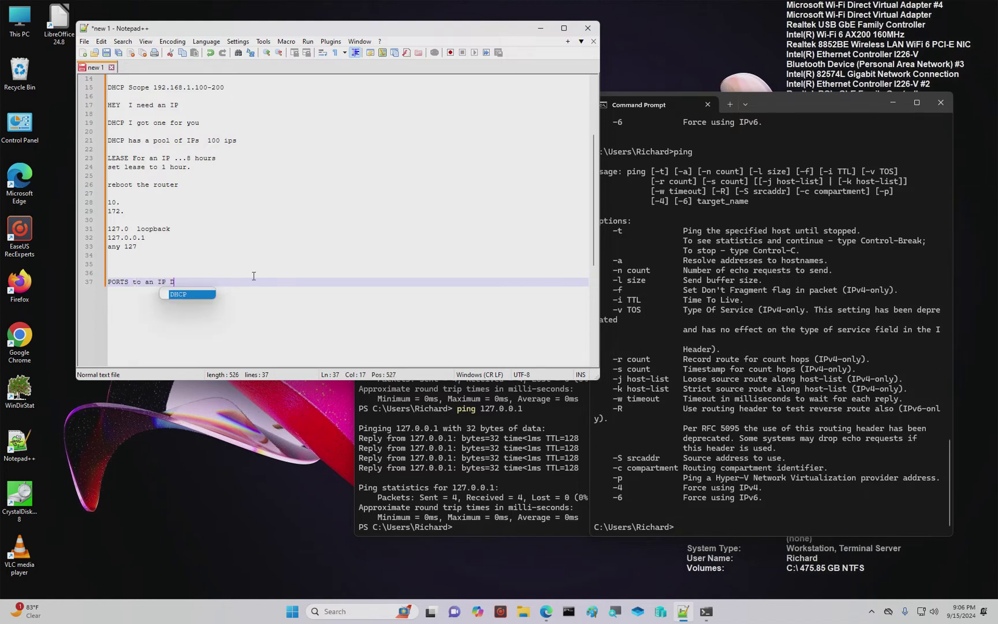
key(BackSpace)
text(address)
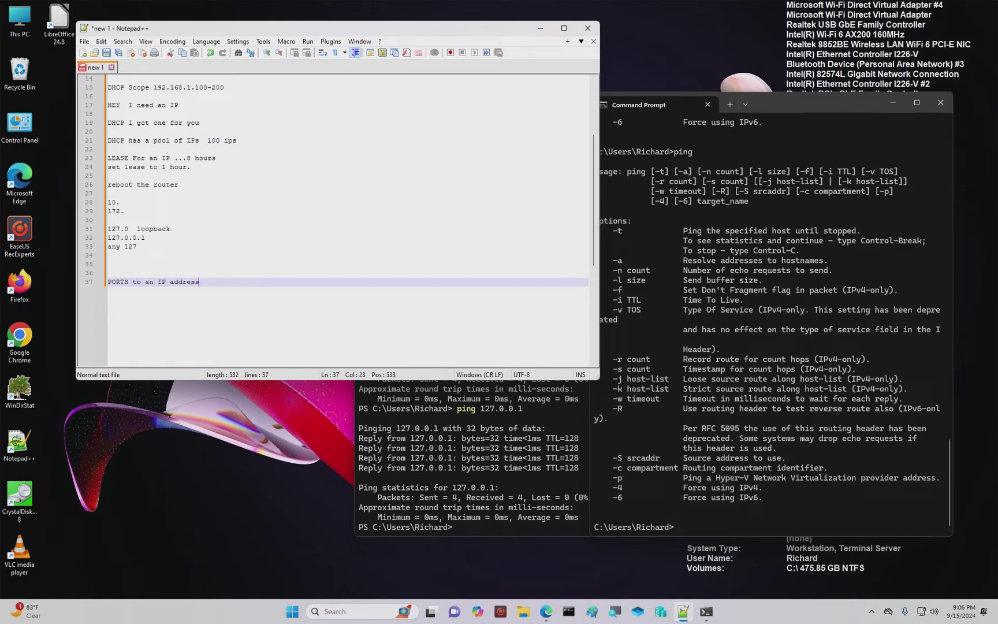
key(Return)
- Add the lines 'port 80 is your website', 'port 443 is your https secure website' and '65535'
text(p)
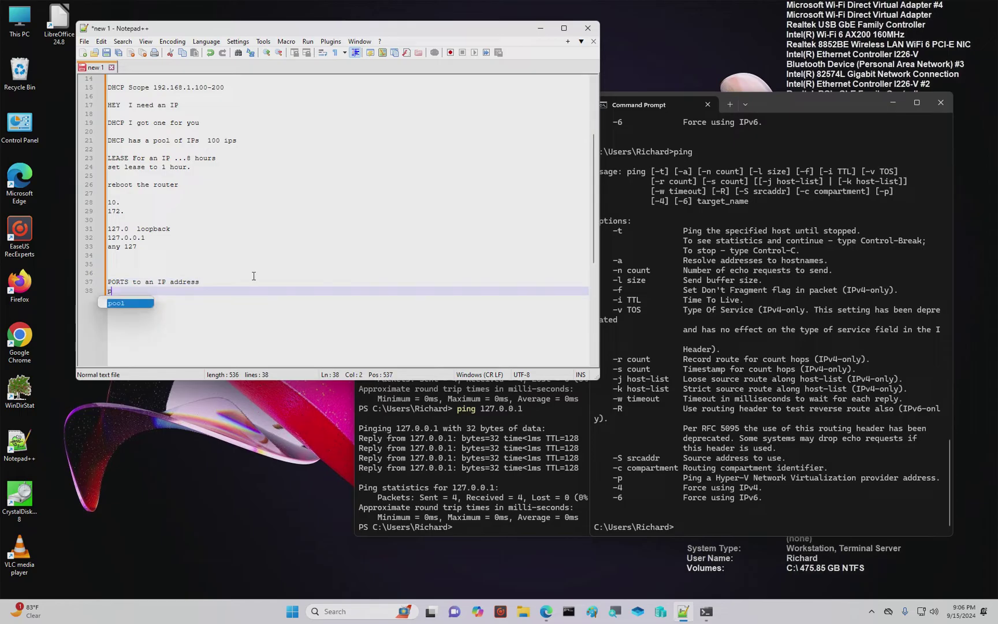
text(ort 80 is your wb)
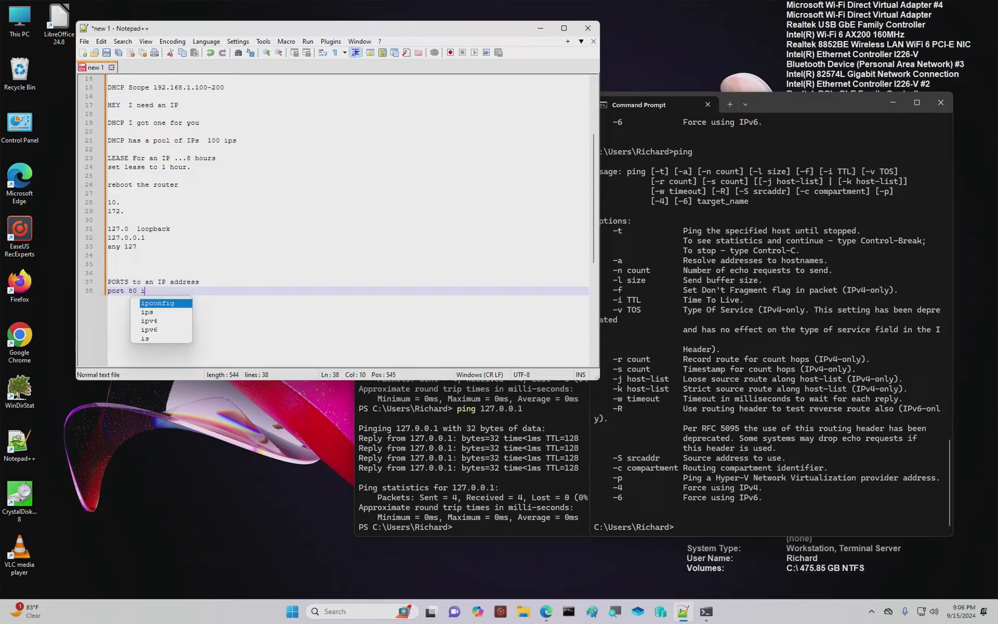
key(BackSpace)
text(ebsite)
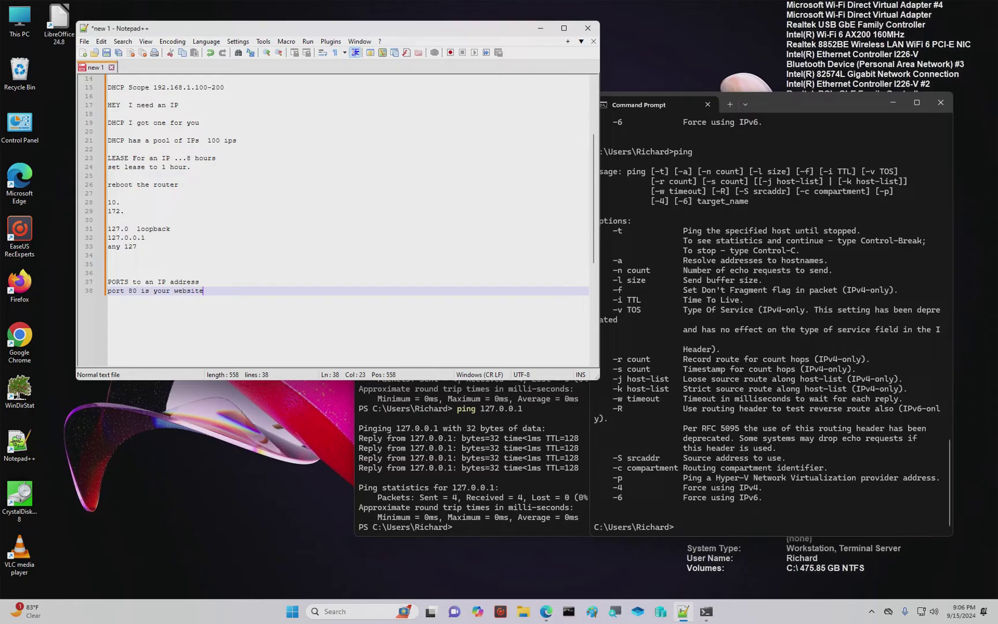
key(Return)
text(port 443 is your)
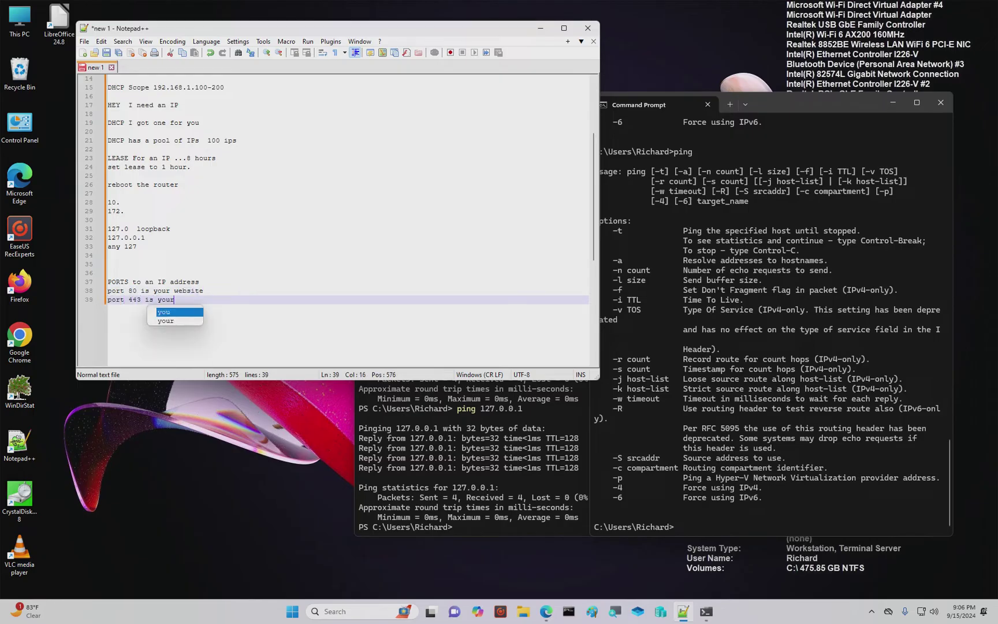
text( https)
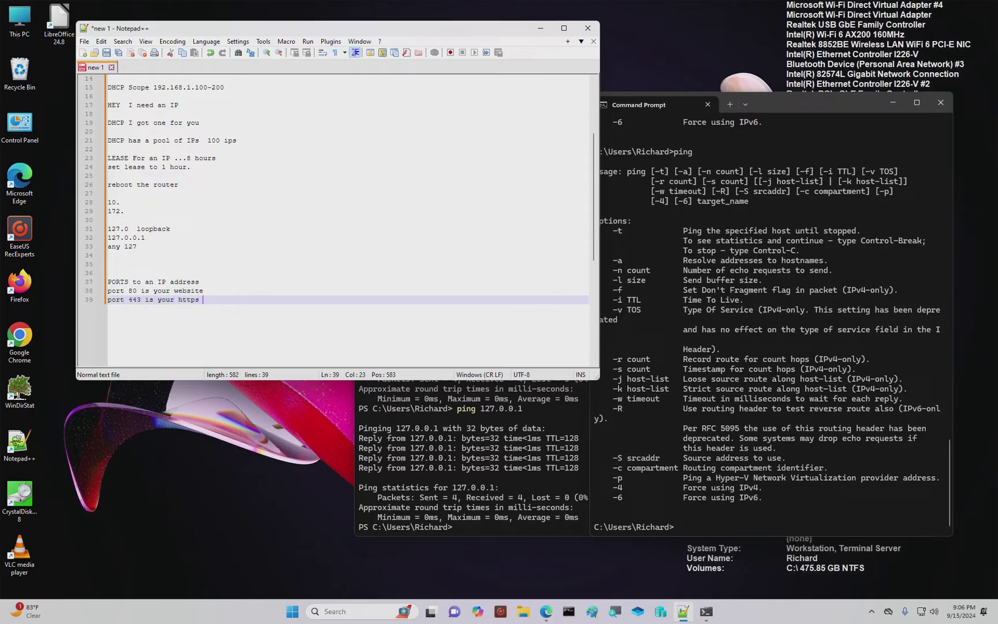
text(  secure web)
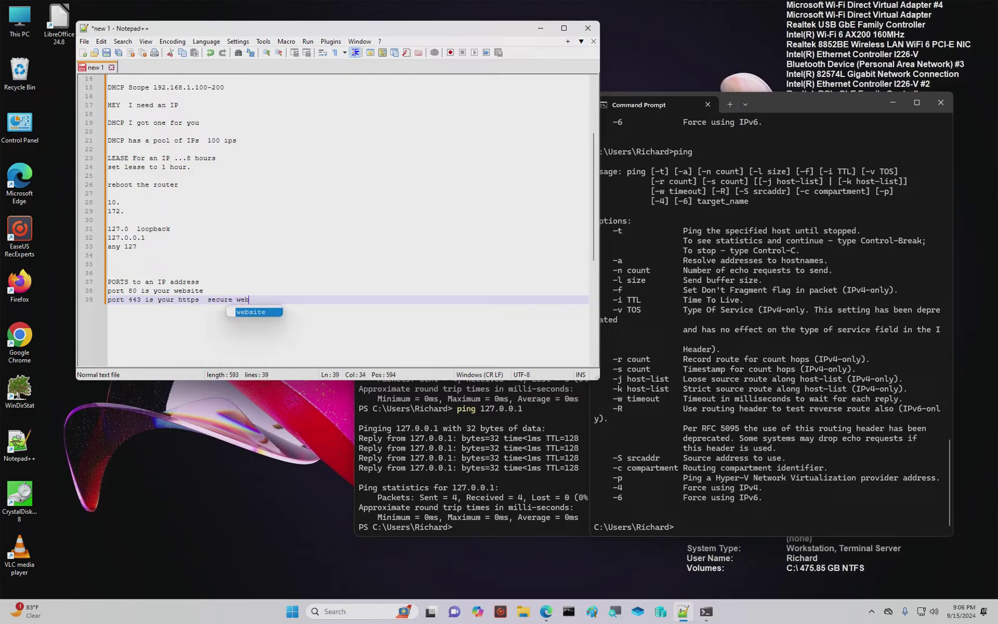
text(site)
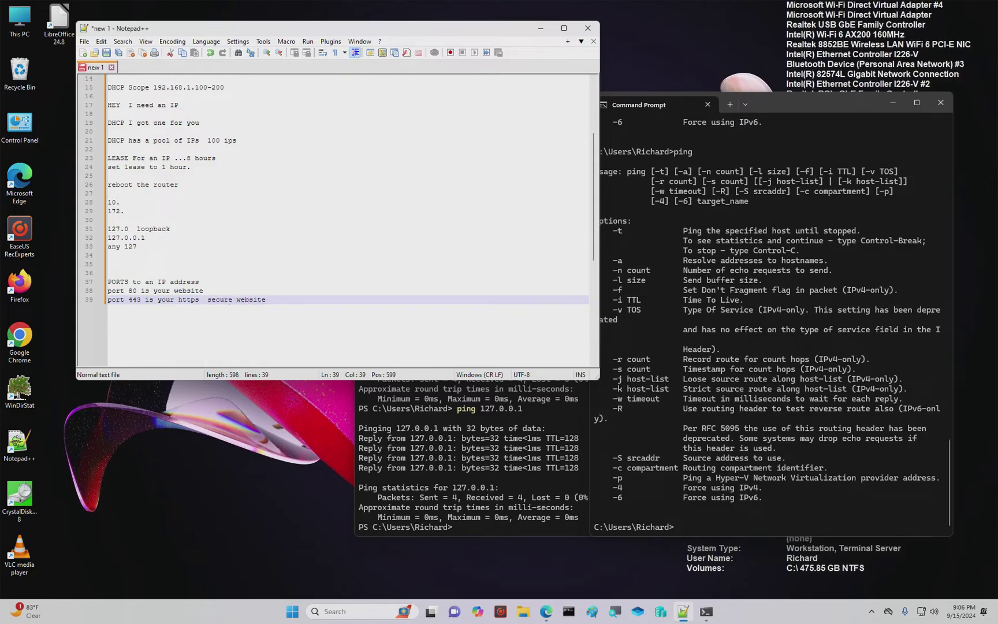
key(Return)
key(Return)
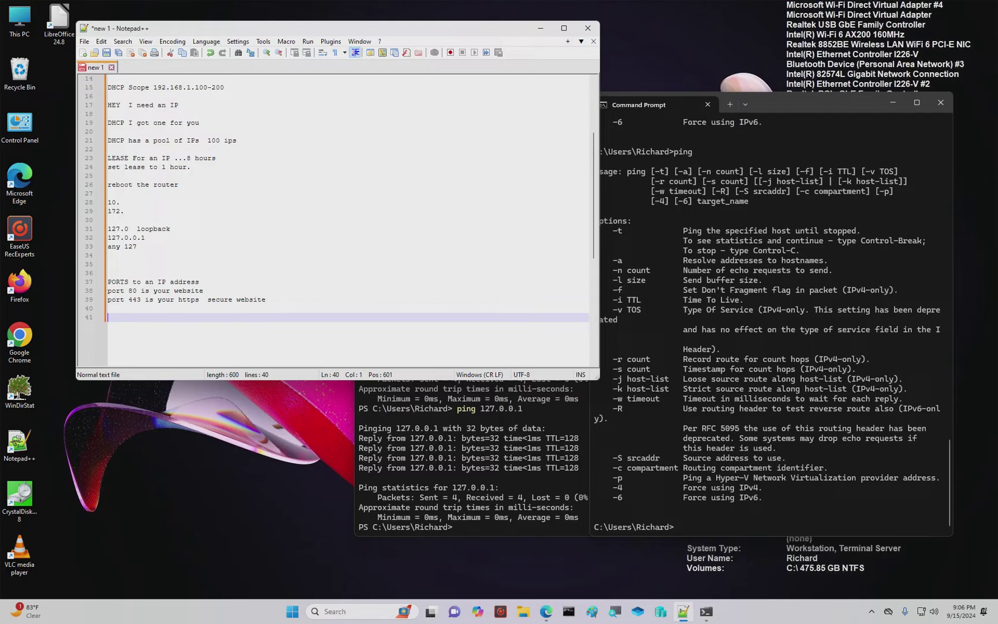
text(65535)
- Search Bing for 'ports on an ip address' in a new Edge tab and skim the results
click(546, 611)
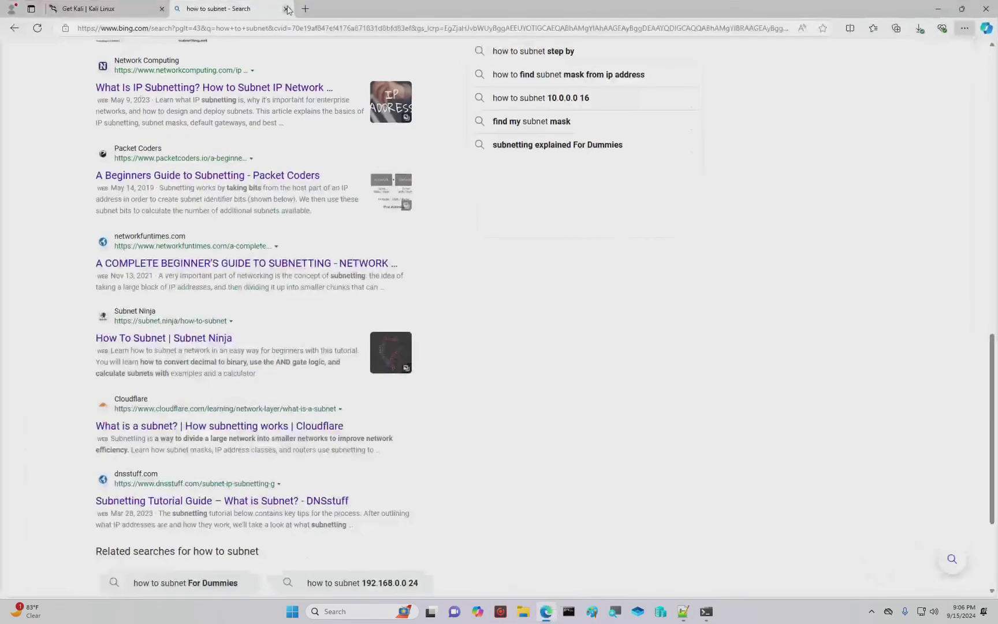
click(305, 9)
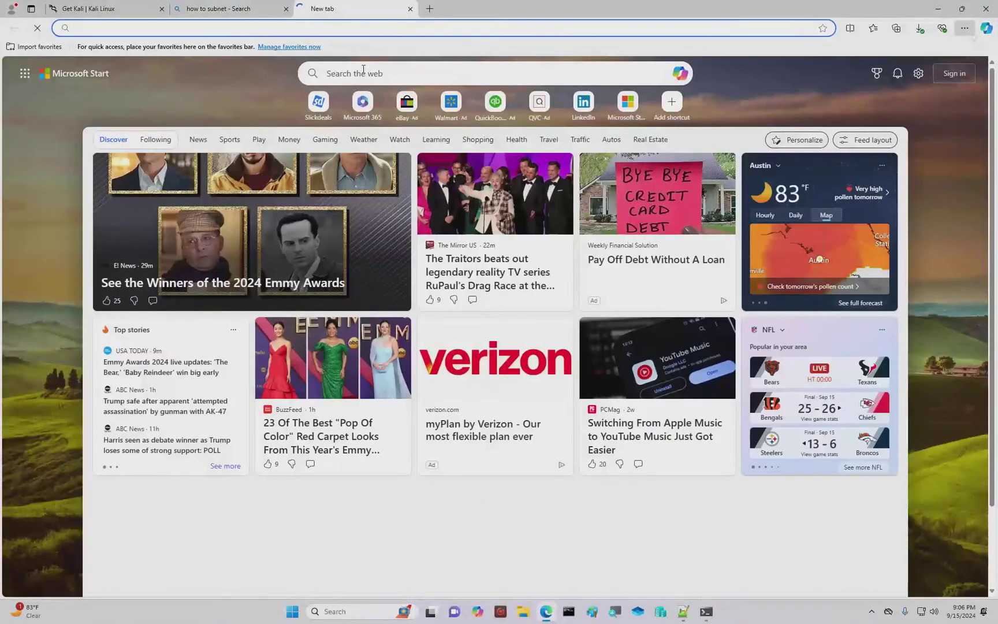
click(364, 70)
text(port)
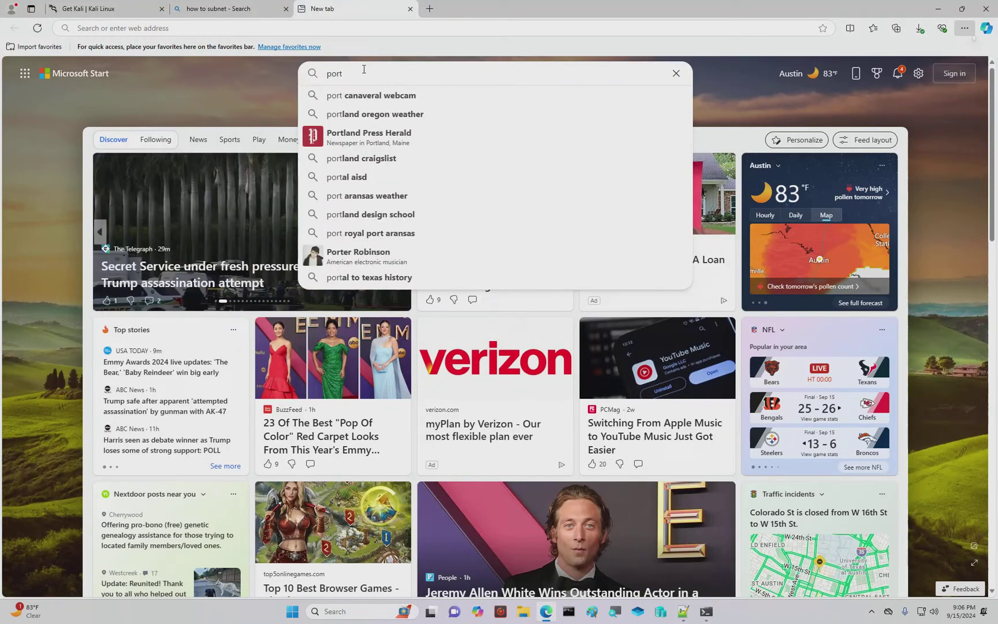
text(s o)
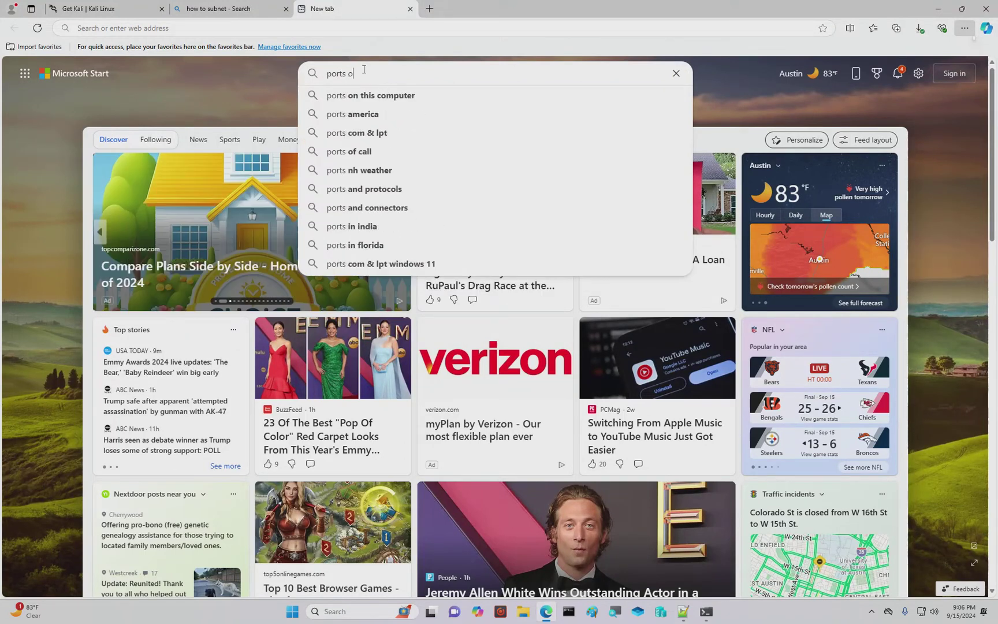
text(n an ip address)
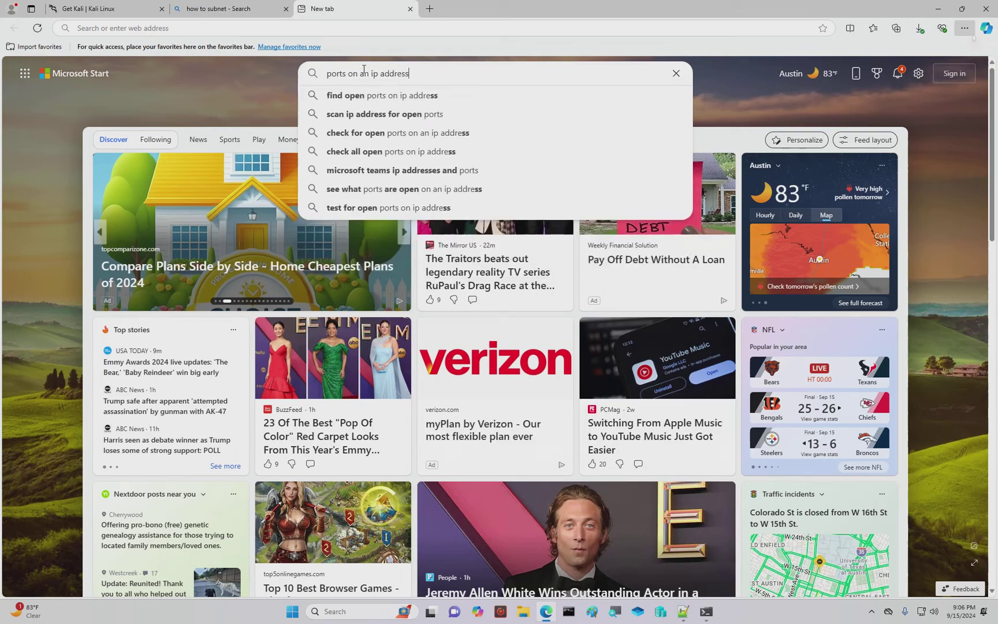
key(Return)
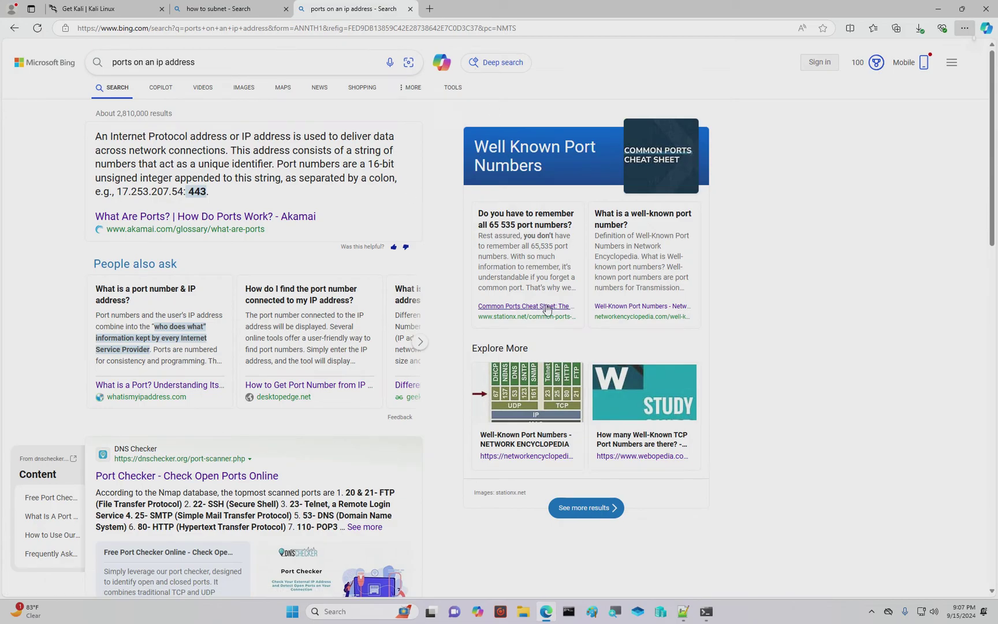
scroll(209, 277, down, 1)
scroll(209, 278, down, 5)
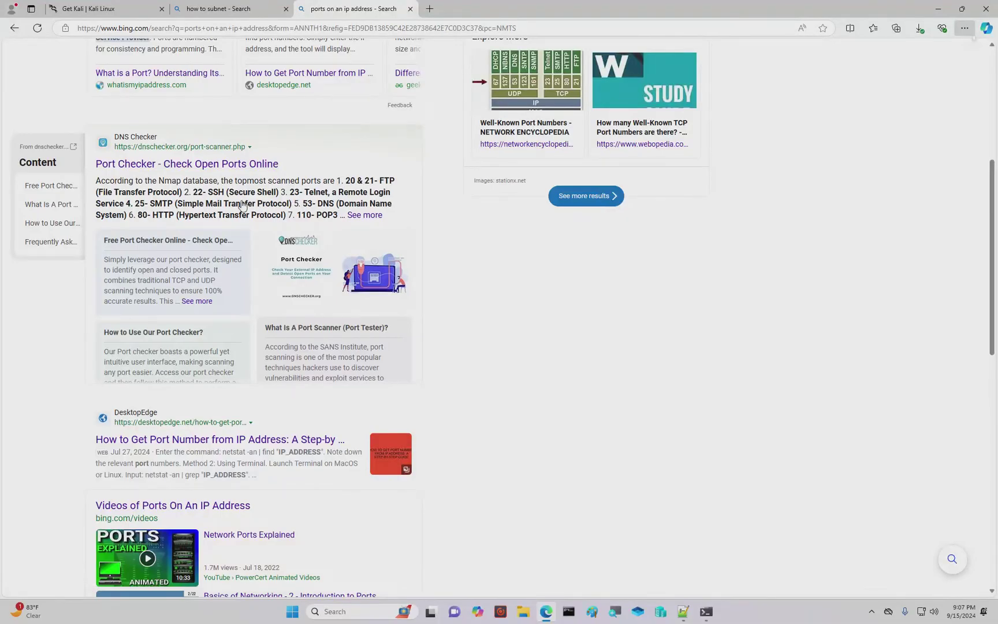
click(685, 613)
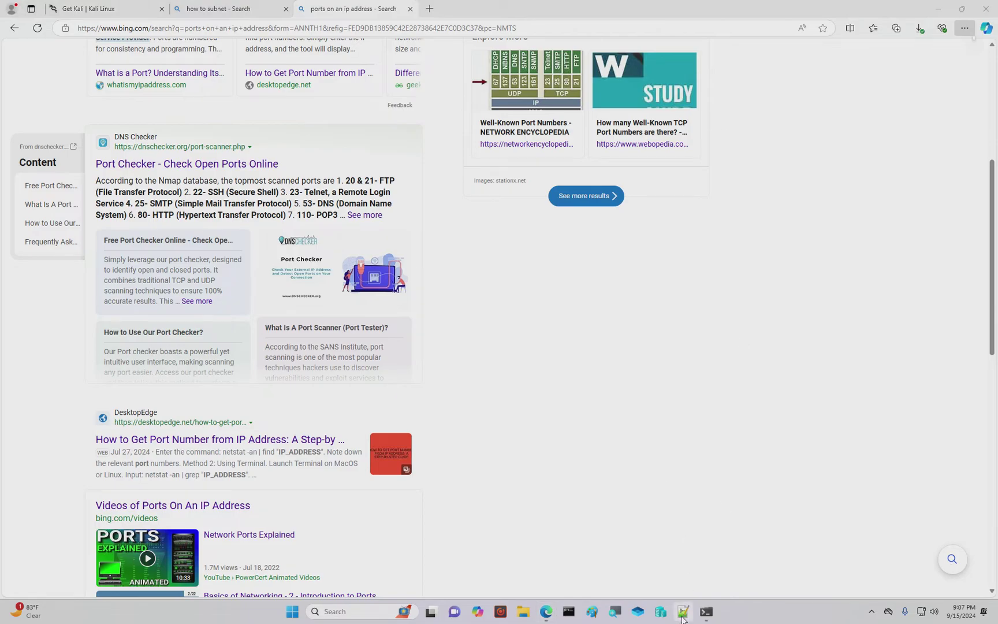
- Start the house analogy with 'front door 1', 'back door 2' and 'garage door 3'
click(684, 613)
key(Return)
key(Return)
key(Return)
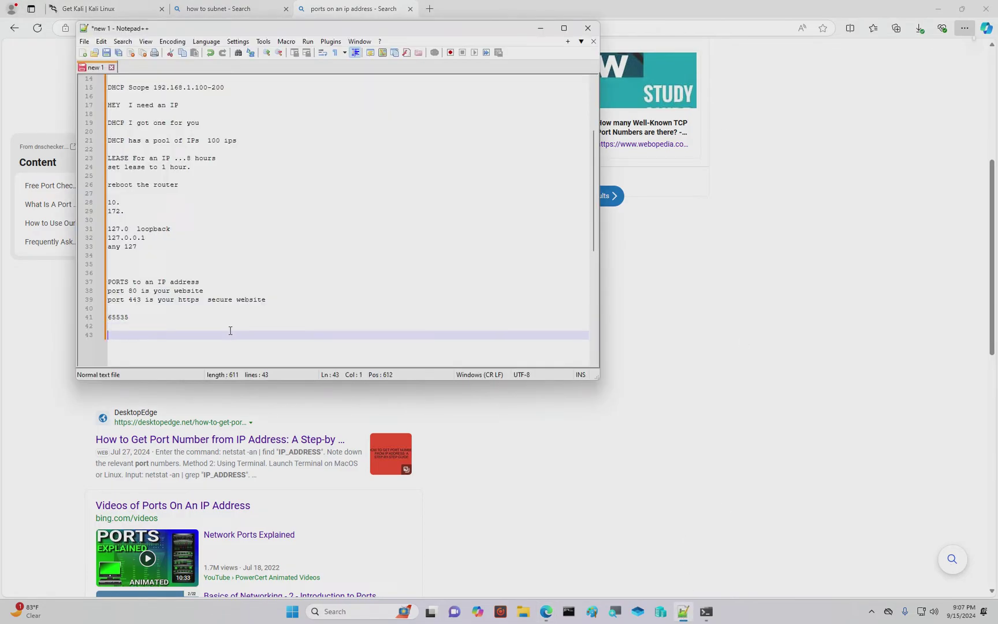
text(fornt)
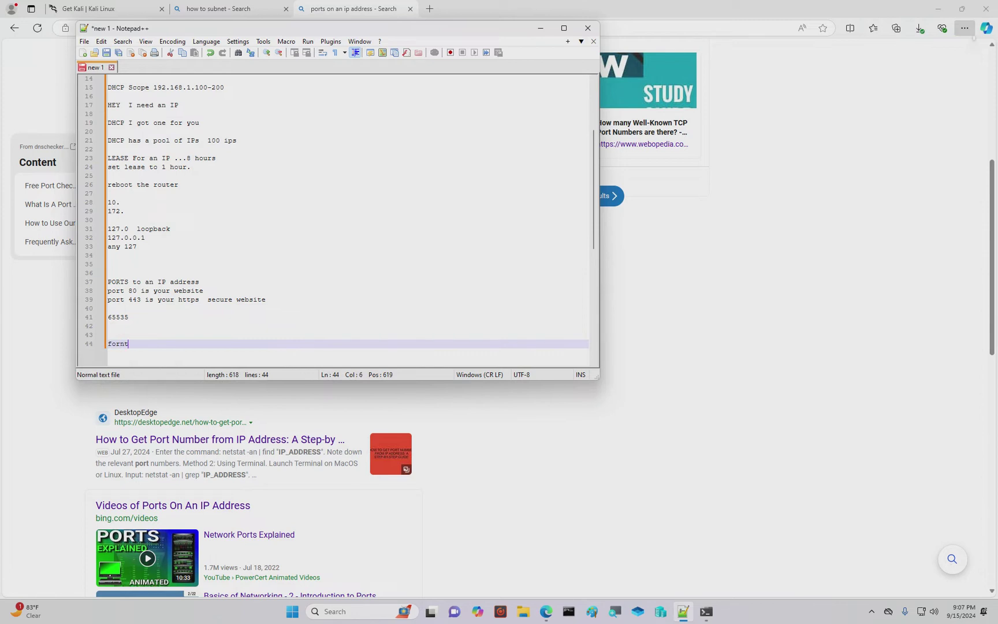
text(m)
key(BackSpace)
key(BackSpace)
text(rom)
text(t do)
text(or)
text(    1)
key(Return)
text(back door 2)
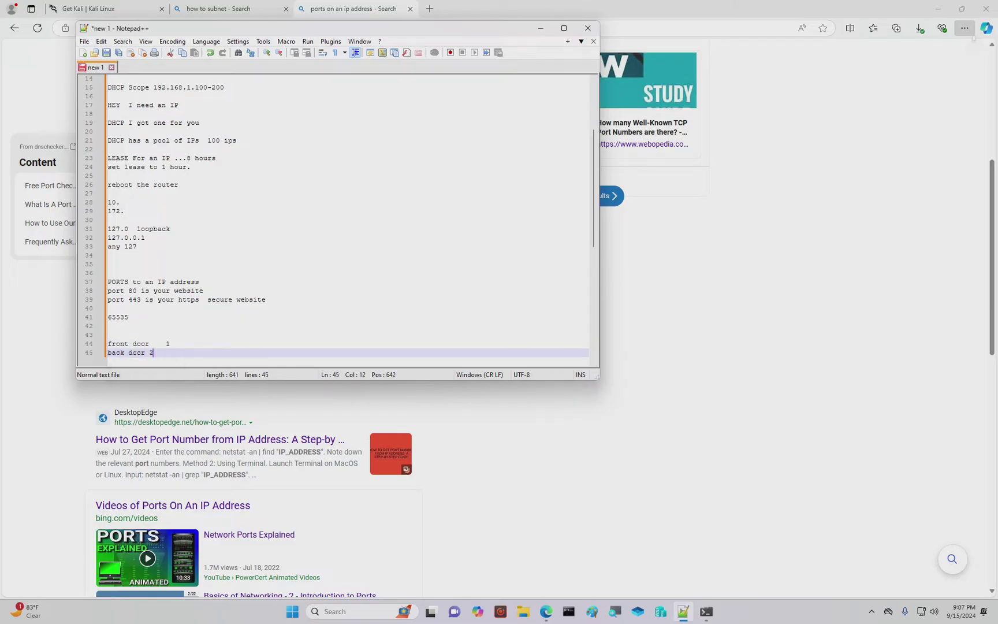
key(Return)
text(garage door)
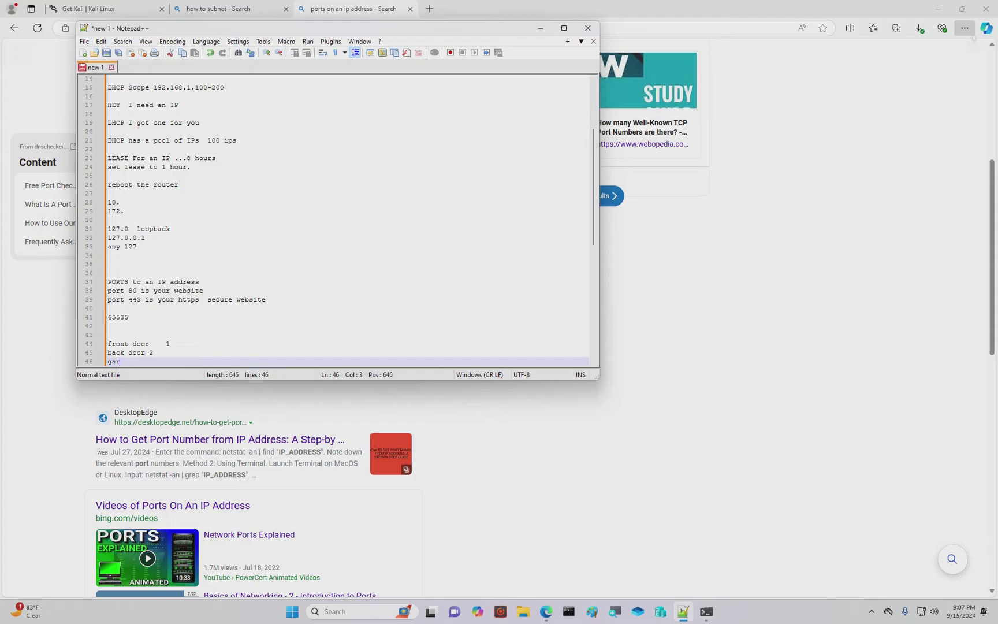
text( 3)
key(Return)
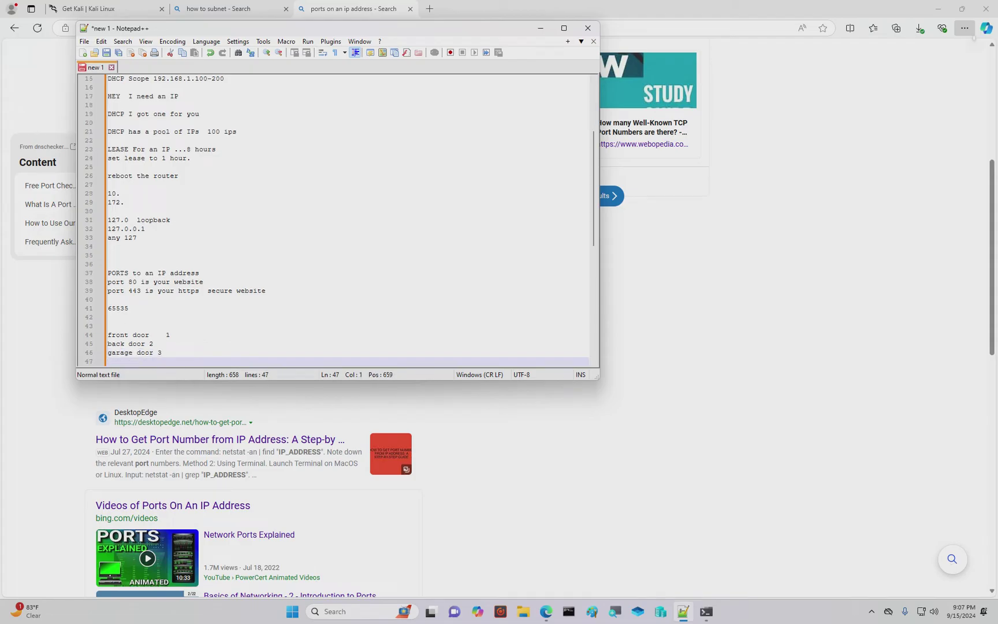
- Continue the list with 'front window 4', 'side window 5' and 'upstairs window 6'
scroll(417, 164, down, 2)
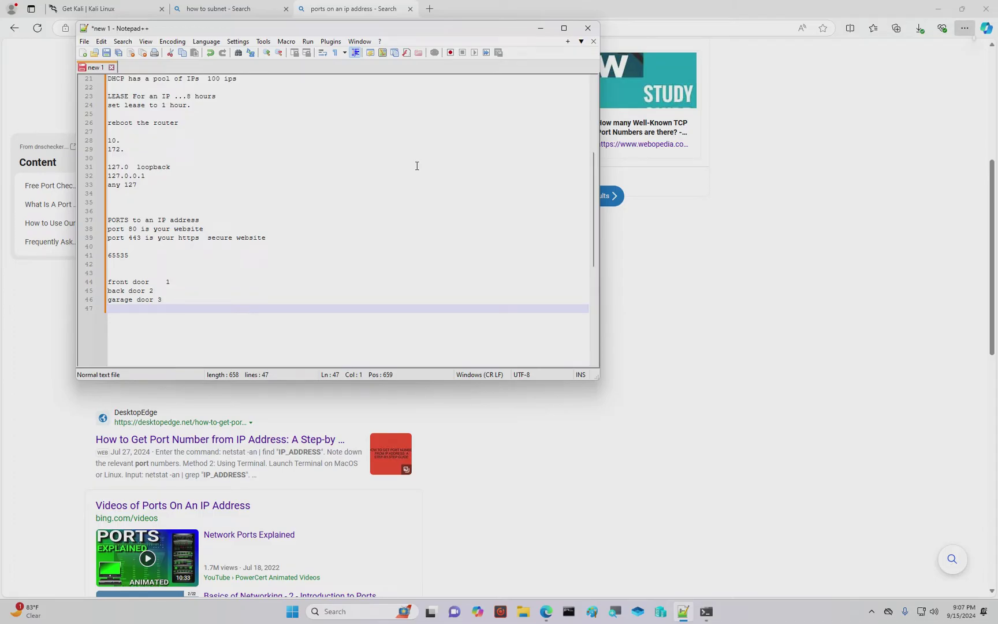
text(front window 4)
key(Return)
text(side windo)
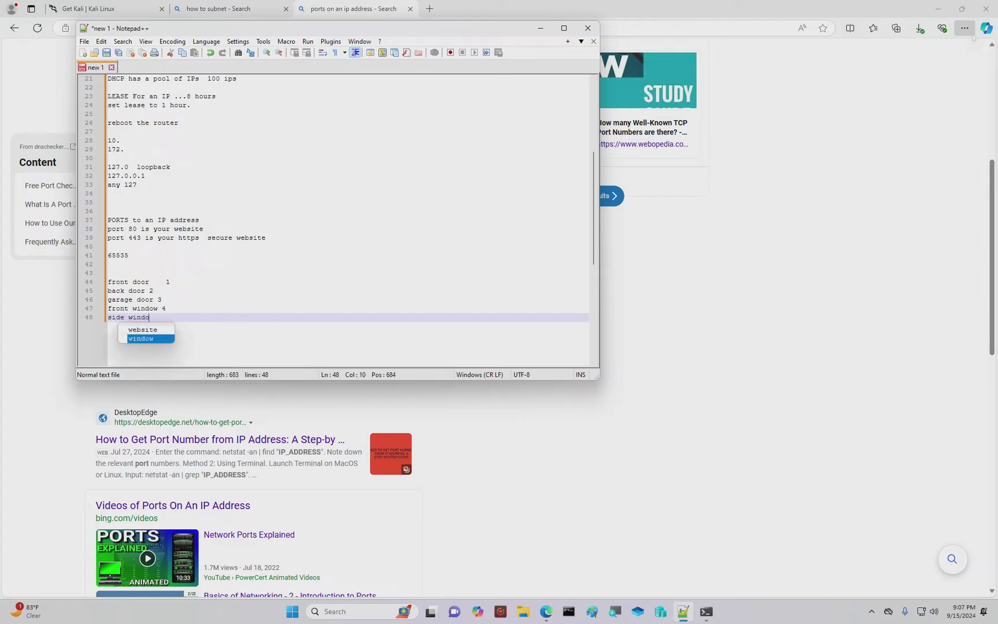
text(w 5)
key(Return)
text(ups)
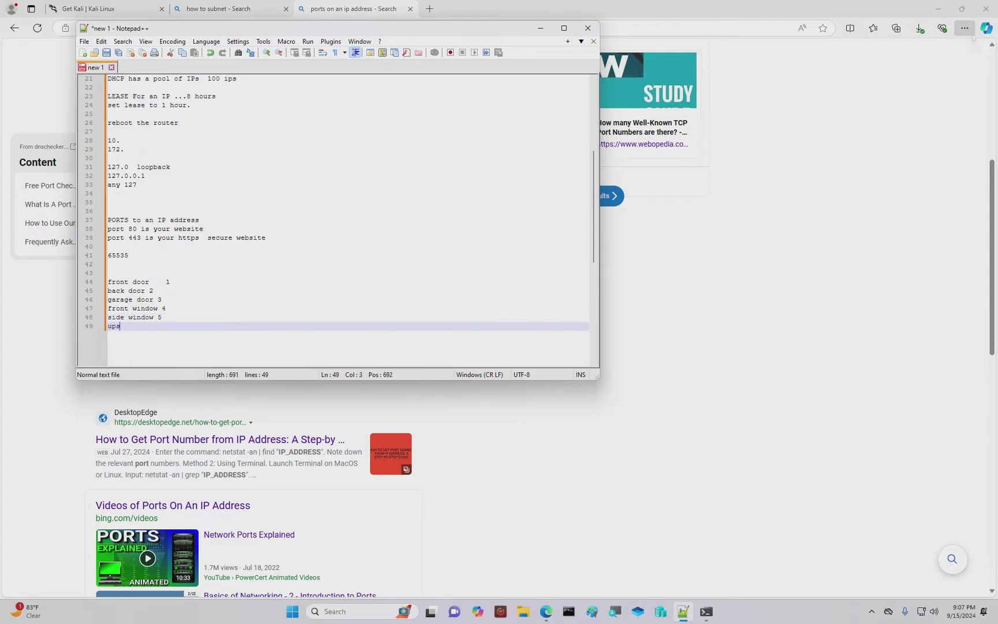
text(tairs window)
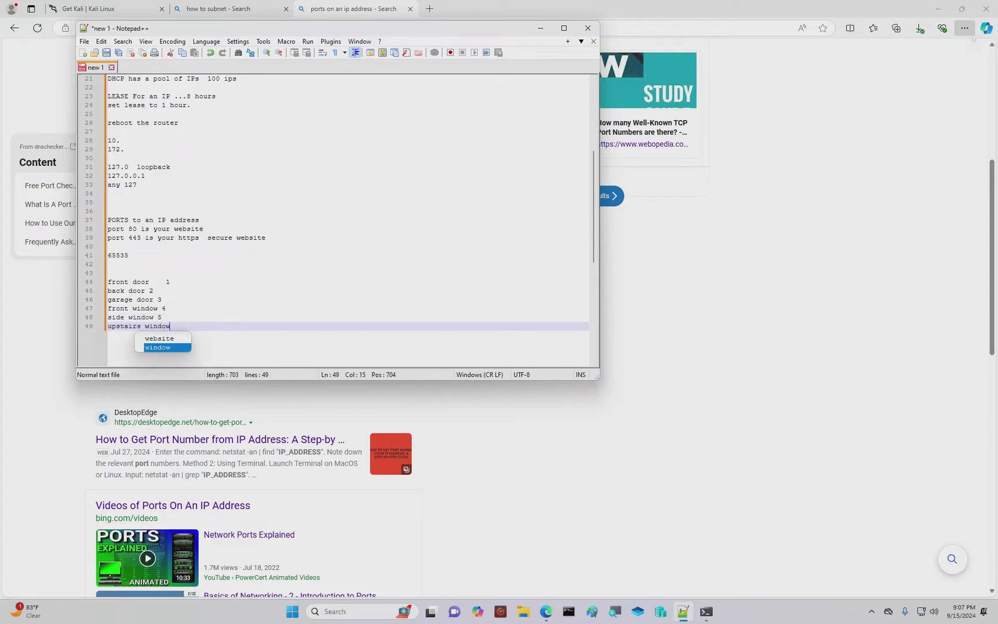
text( 6)
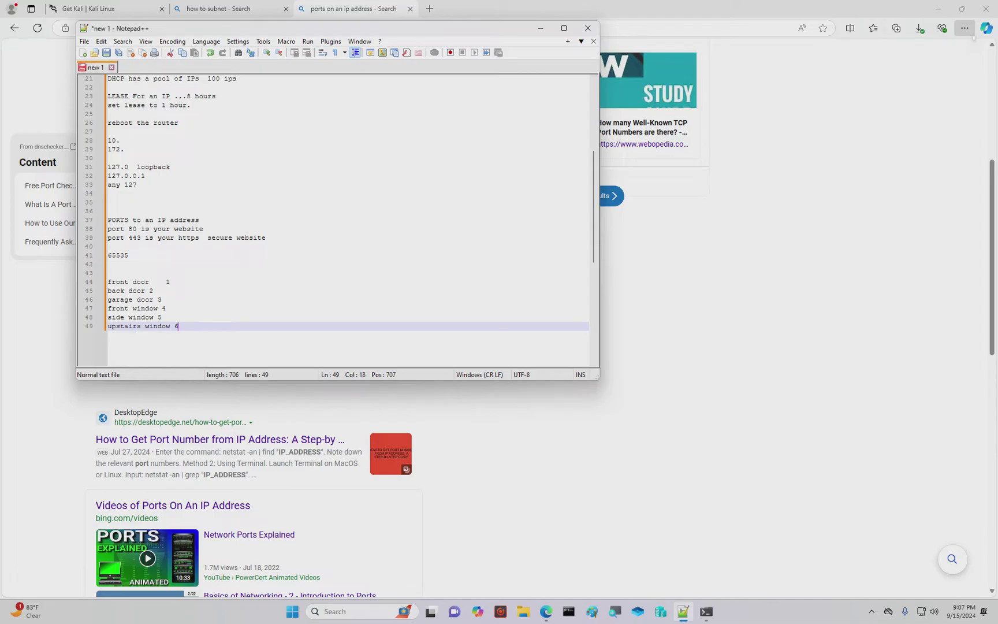
key(Return)
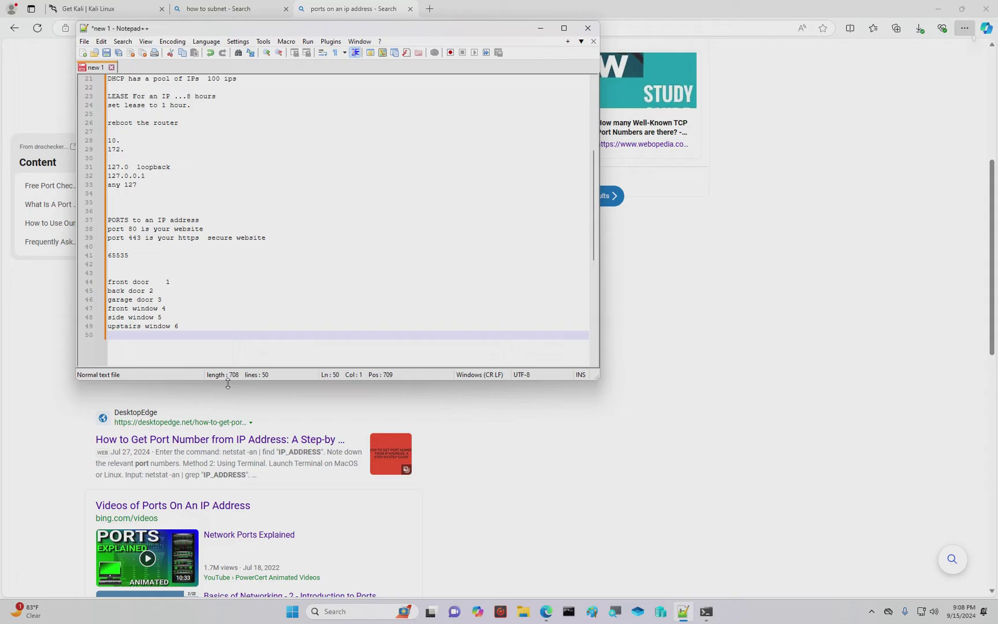
- Note 'website is on door 80', 'Remote desktop 3389' and 'door 3389' below the list
key(Return)
text(web)
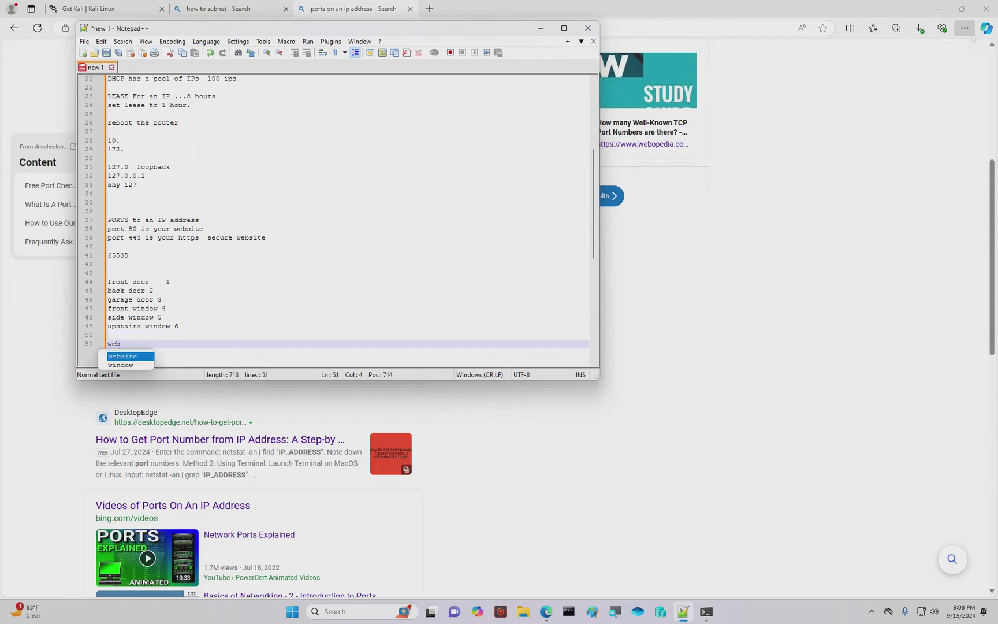
text(site is on)
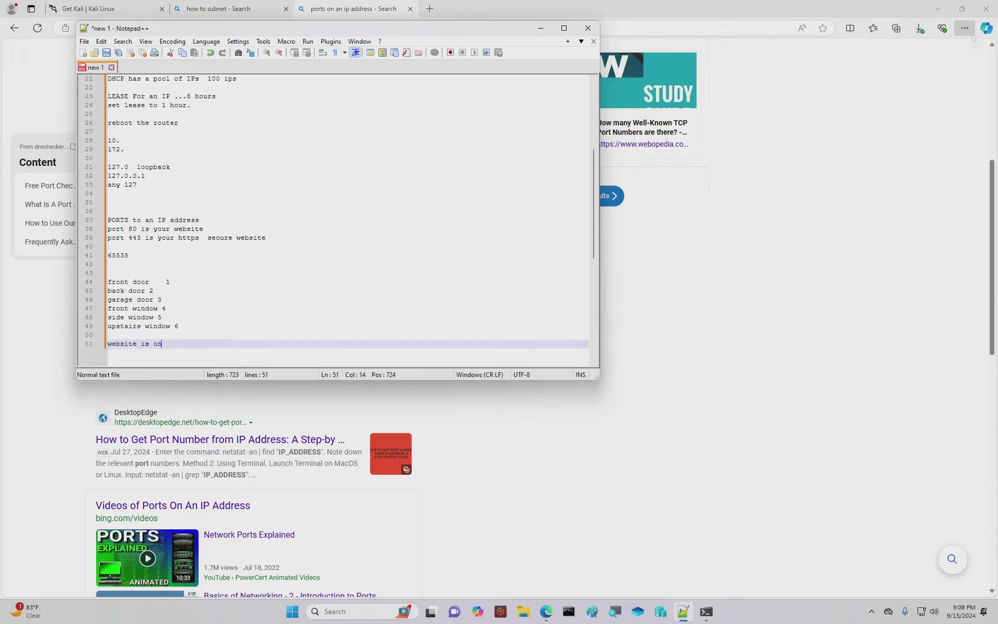
text( door 80)
key(Return)
key(Return)
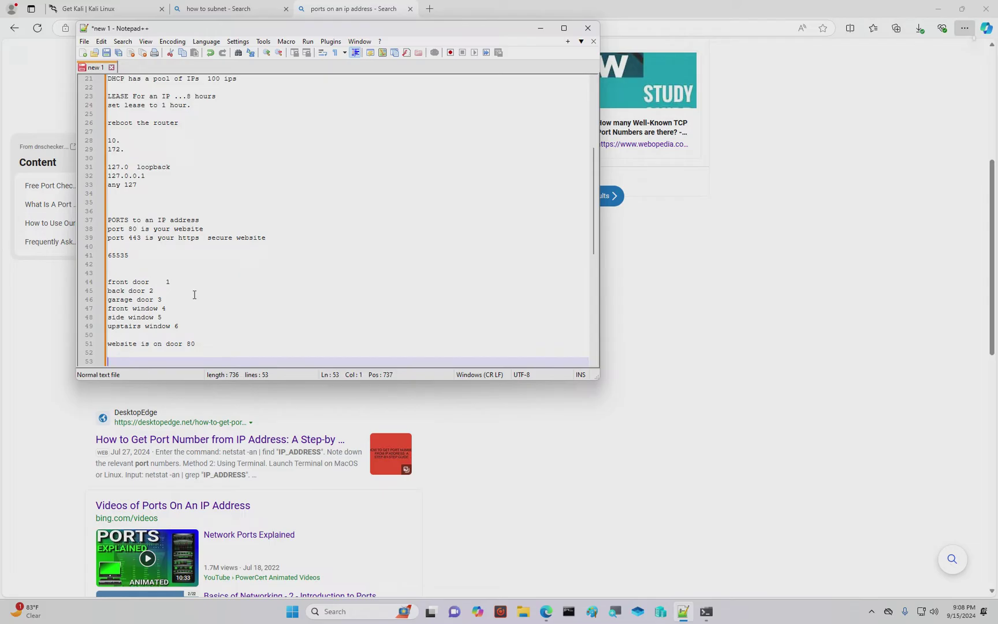
text(Remote desktop)
text(3389)
key(Return)
key(Return)
key(Up)
text(door 2333)
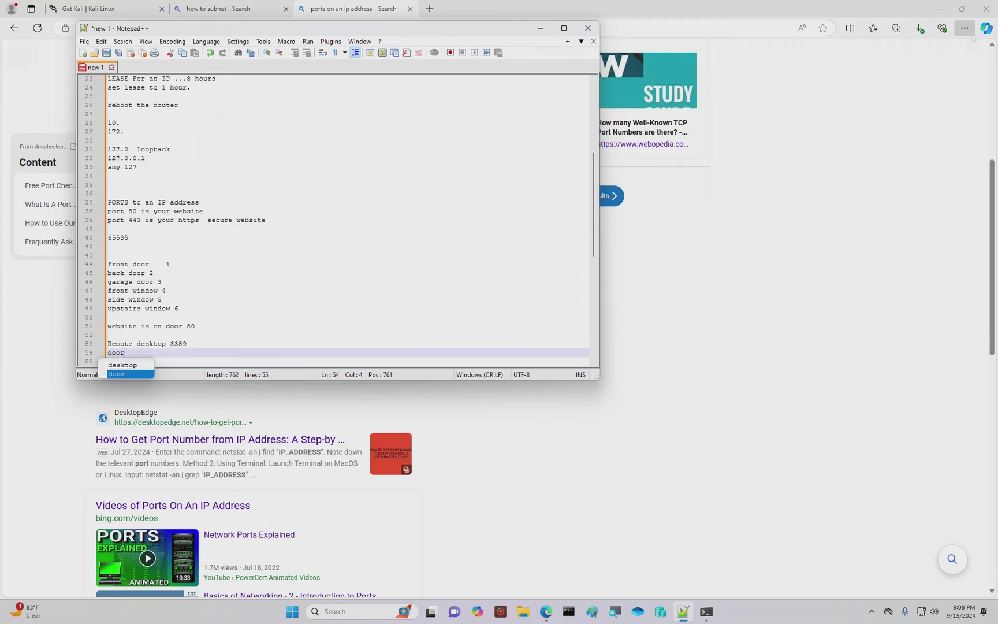
key(BackSpace)
key(BackSpace)
key(BackSpace)
text(3)
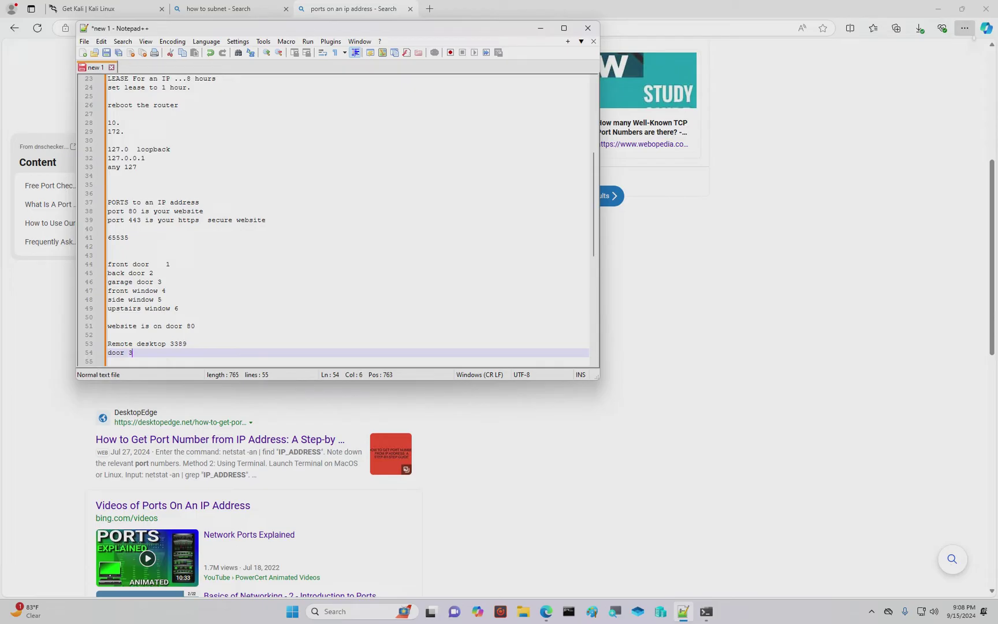
text(389)
key(Return)
key(Return)
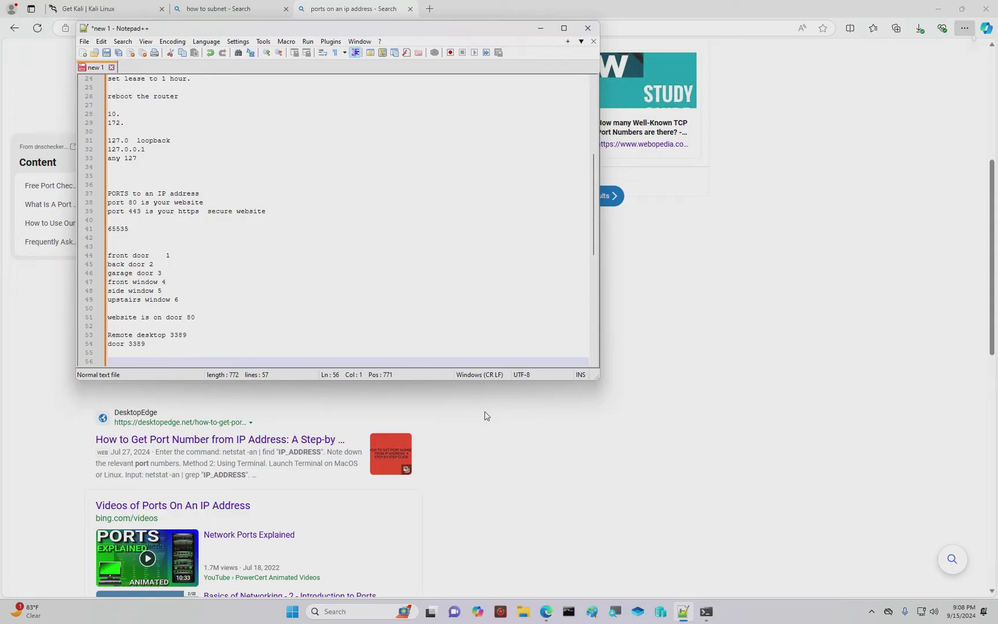
- Open the 'Well-Known Port Numbers - Network Encyclopedia' result and scroll to its server port chart
click(557, 444)
scroll(391, 333, down, 3)
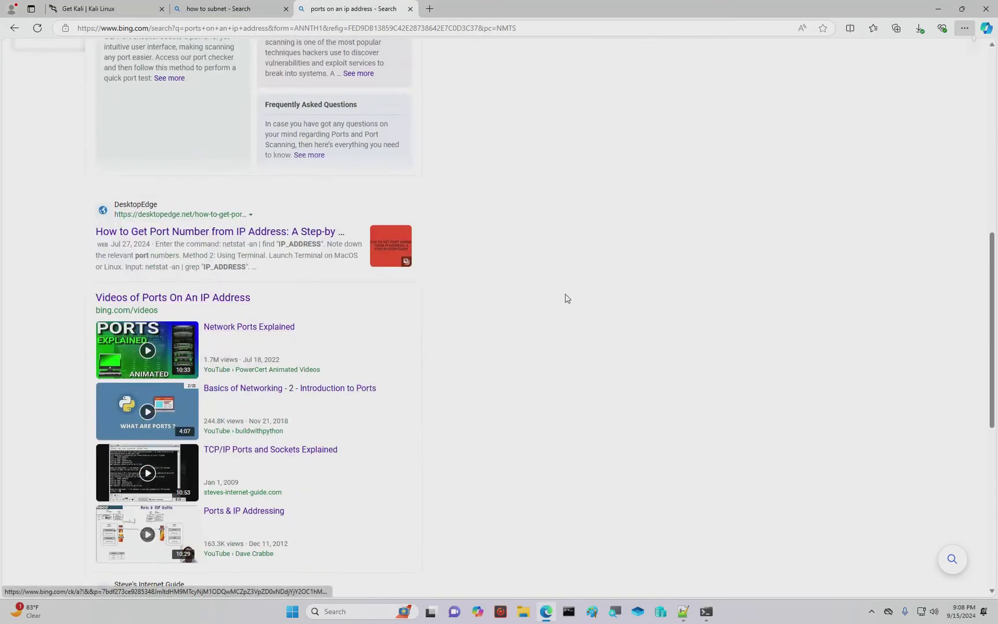
scroll(214, 309, up, 5)
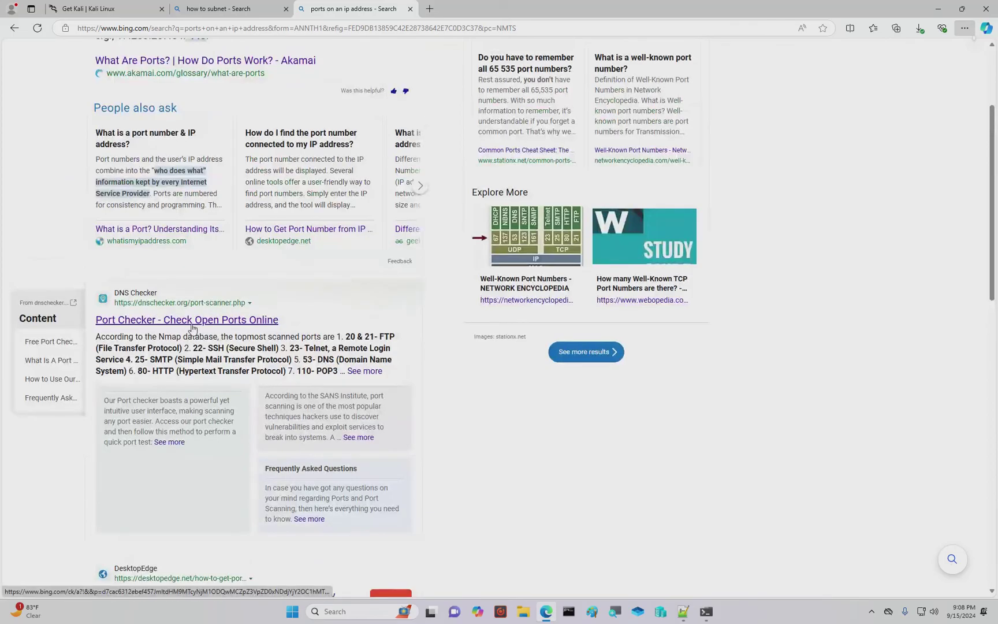
scroll(569, 167, up, 2)
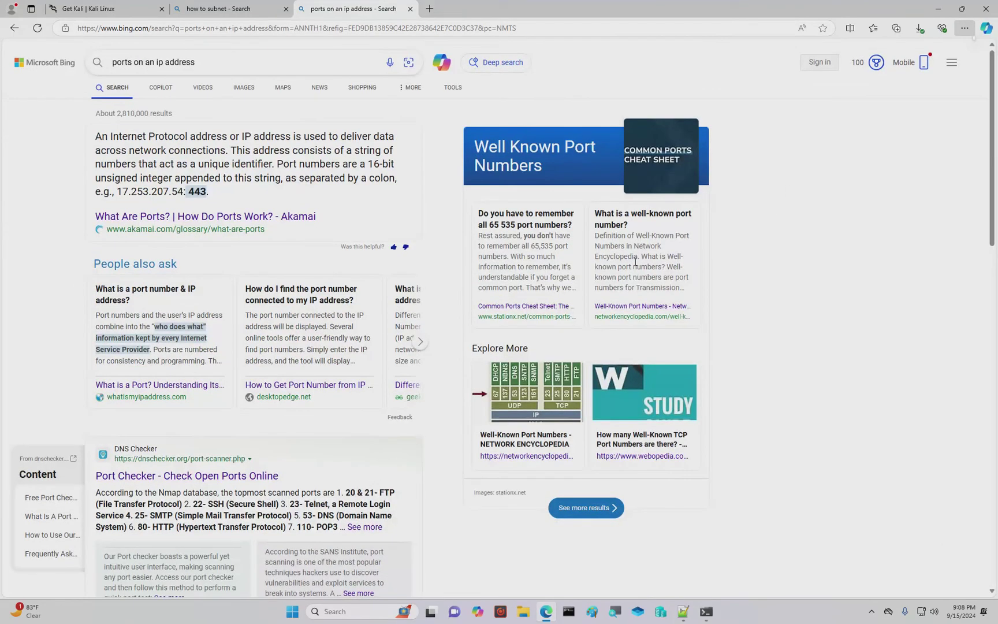
click(638, 306)
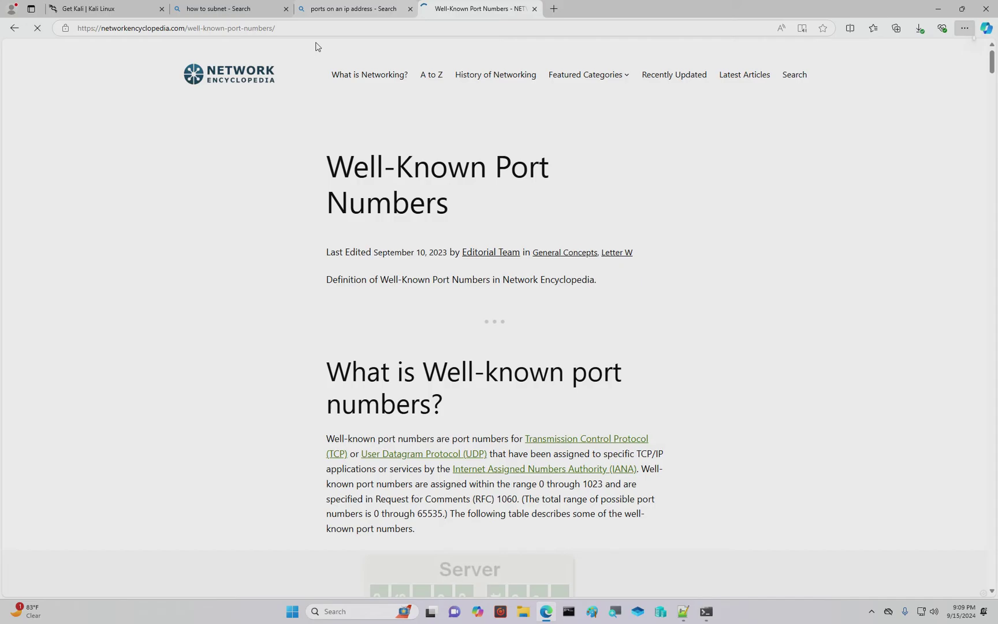
scroll(573, 250, down, 3)
scroll(572, 249, down, 3)
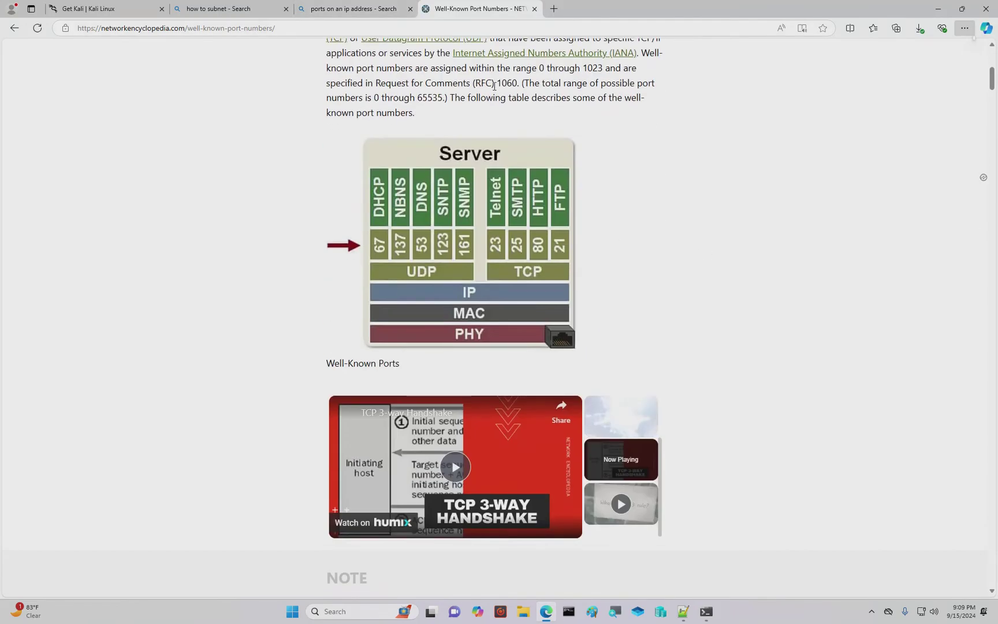
scroll(343, 230, down, 1)
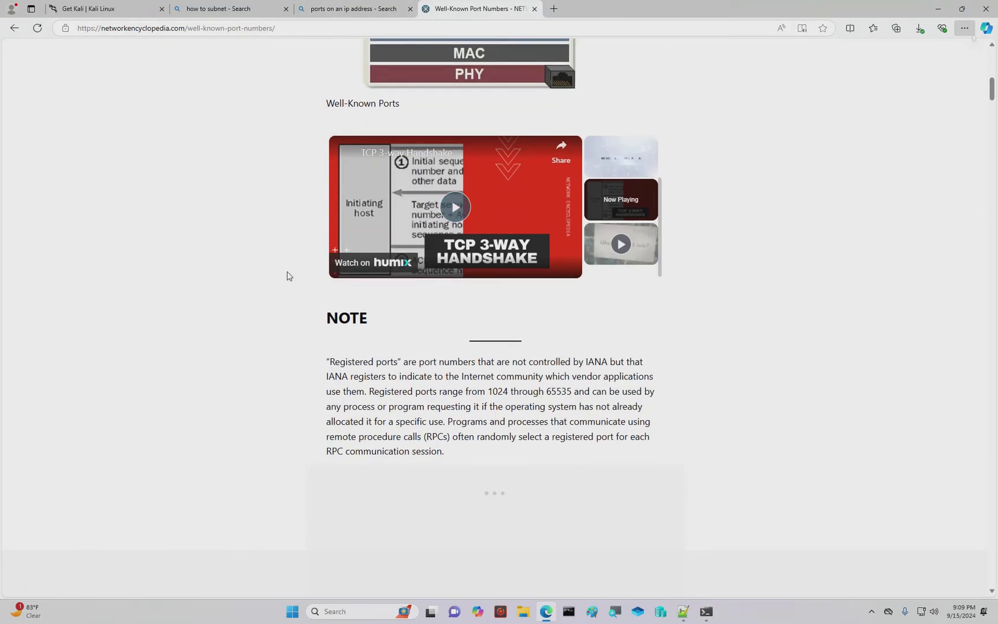
scroll(287, 275, down, 5)
scroll(501, 223, up, 4)
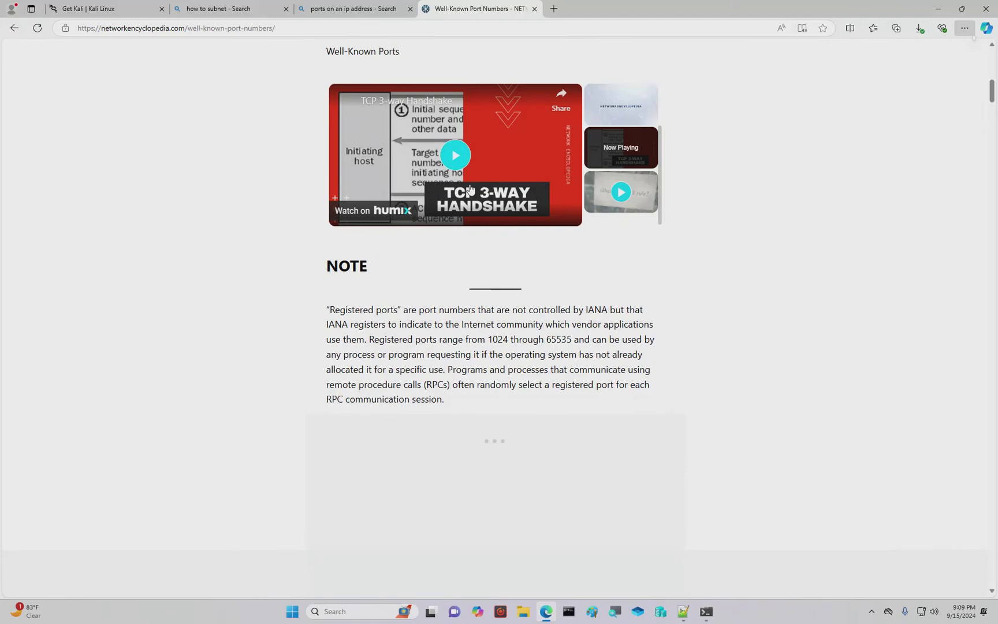
scroll(580, 251, up, 5)
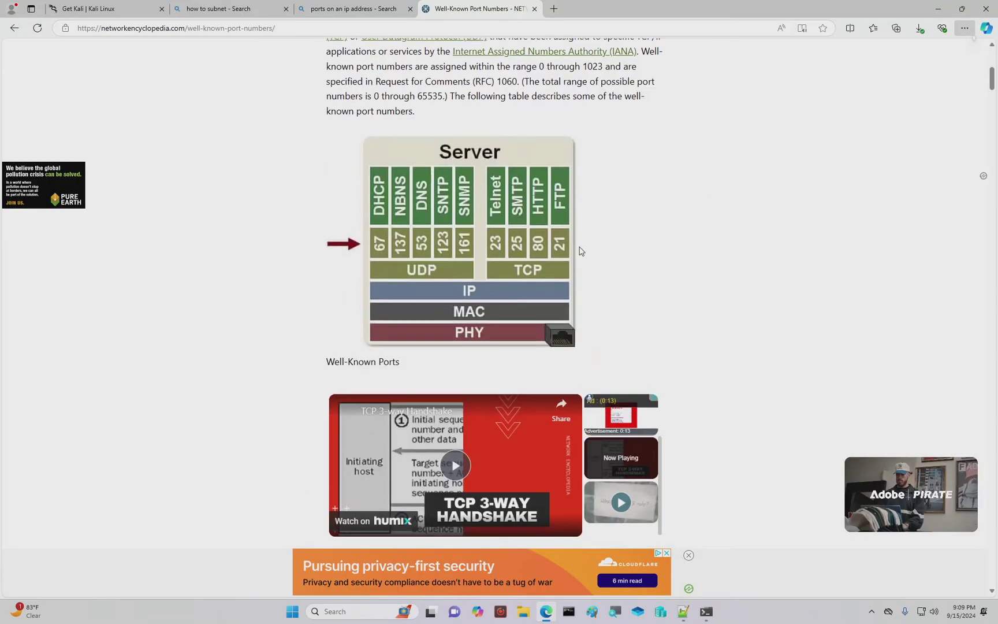
scroll(635, 209, up, 1)
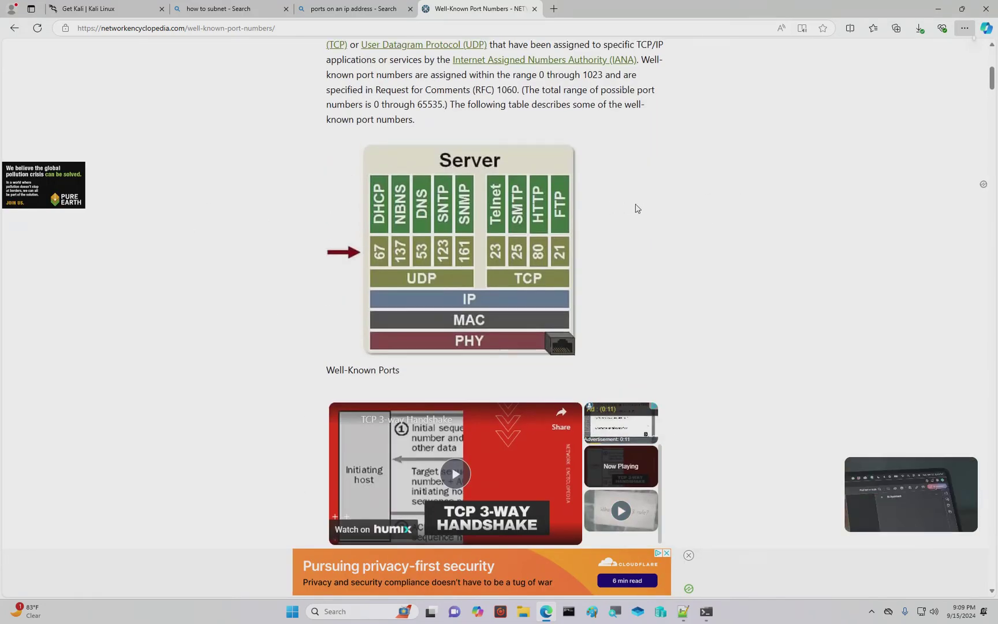
scroll(635, 209, up, 1)
drag(495, 120, 628, 132)
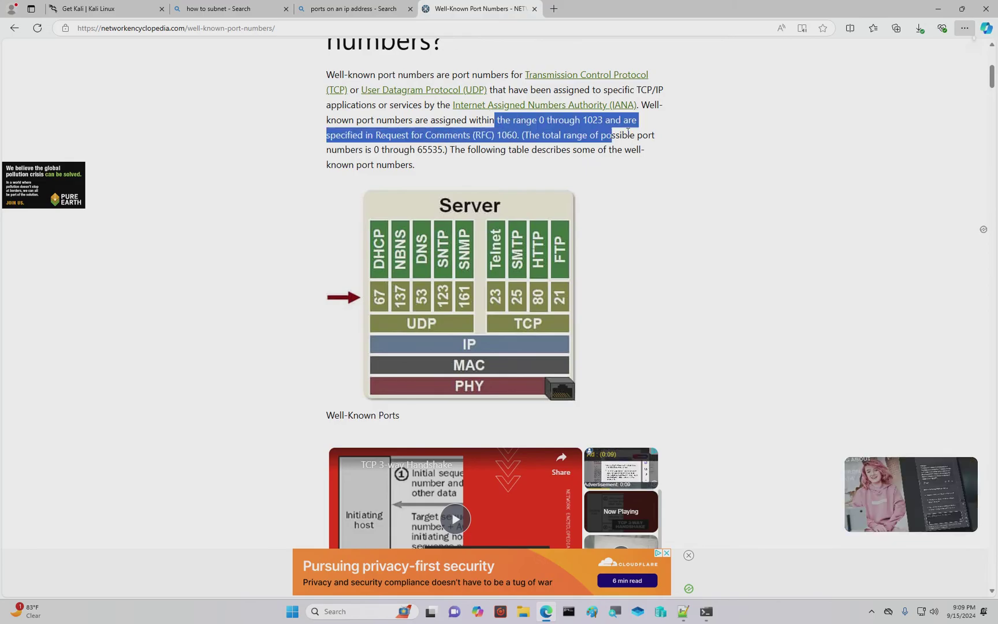
click(576, 120)
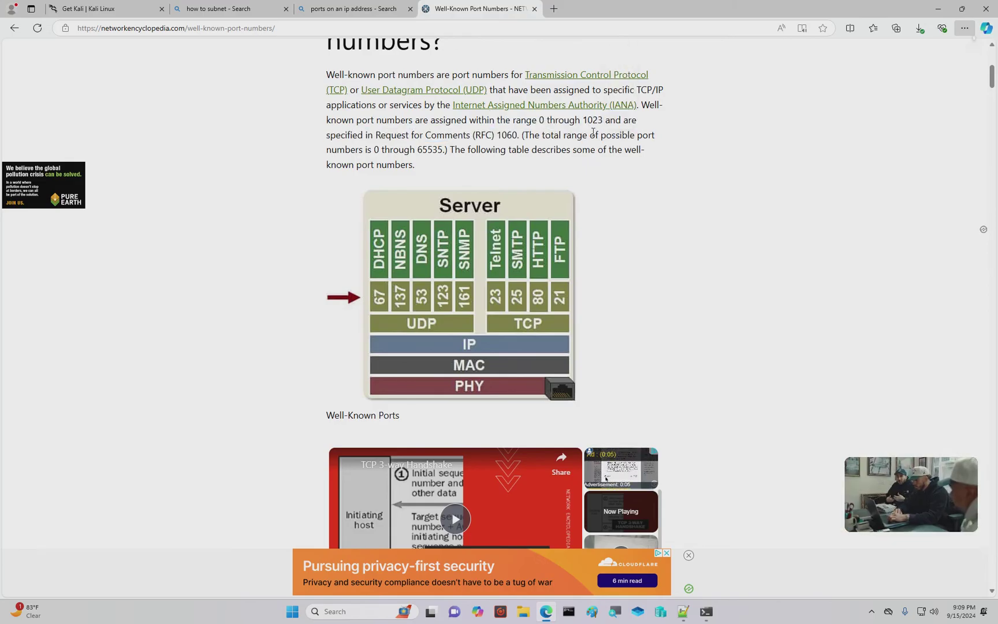
drag(605, 120, 502, 120)
click(501, 122)
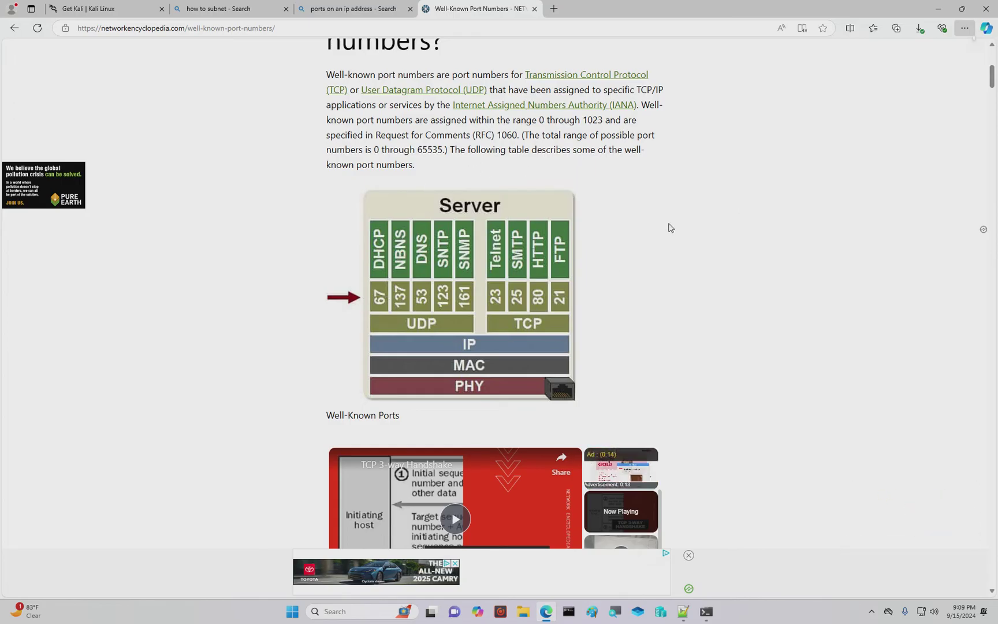
scroll(670, 226, down, 3)
scroll(646, 150, up, 2)
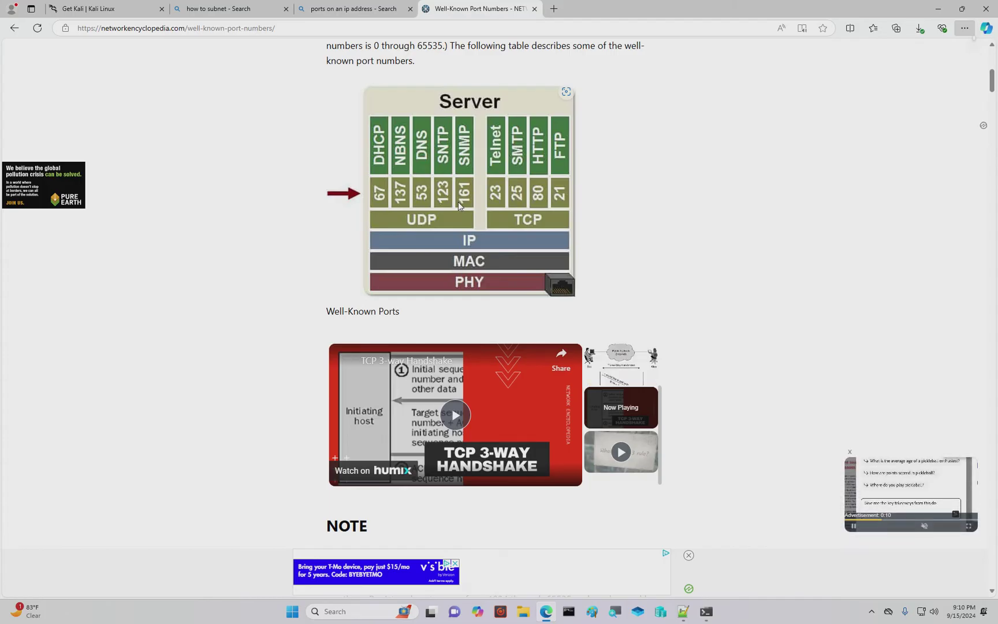
- Return to the notes and move the Notepad++ window lower right to uncover the port diagram
click(682, 610)
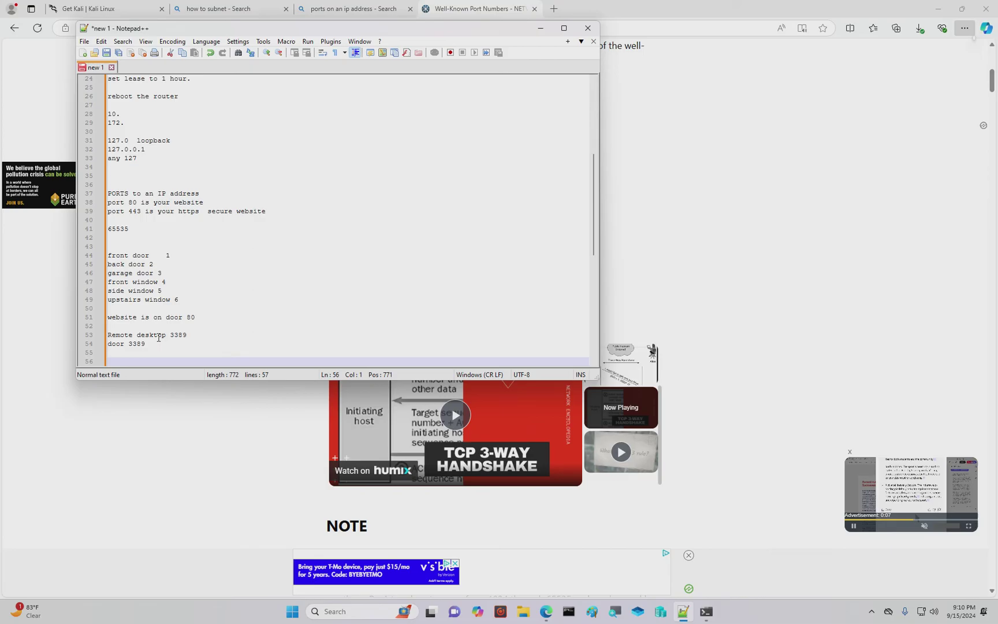
double_click(177, 335)
click(301, 297)
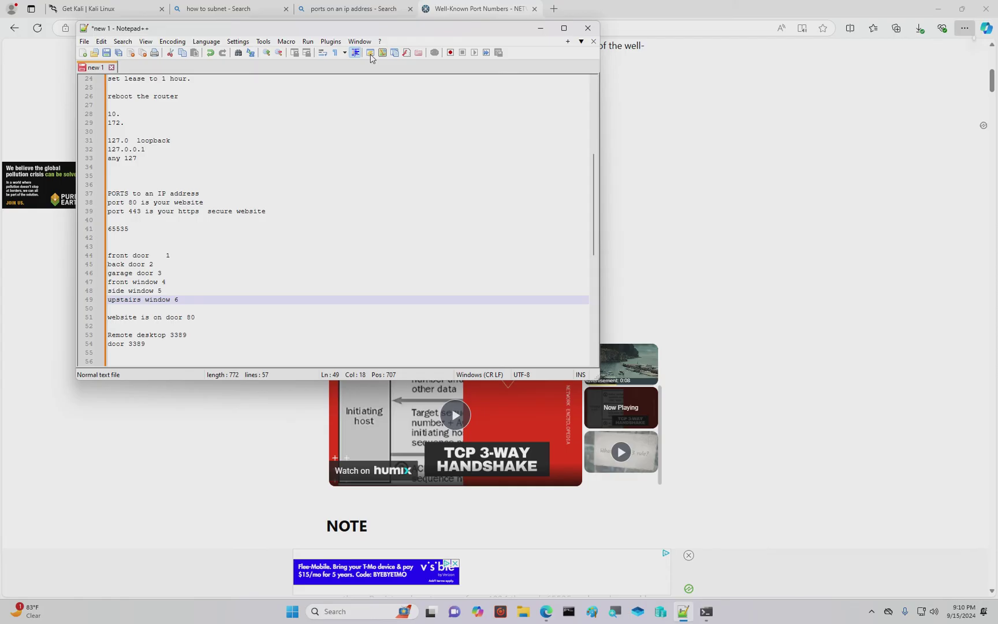
drag(476, 29, 565, 259)
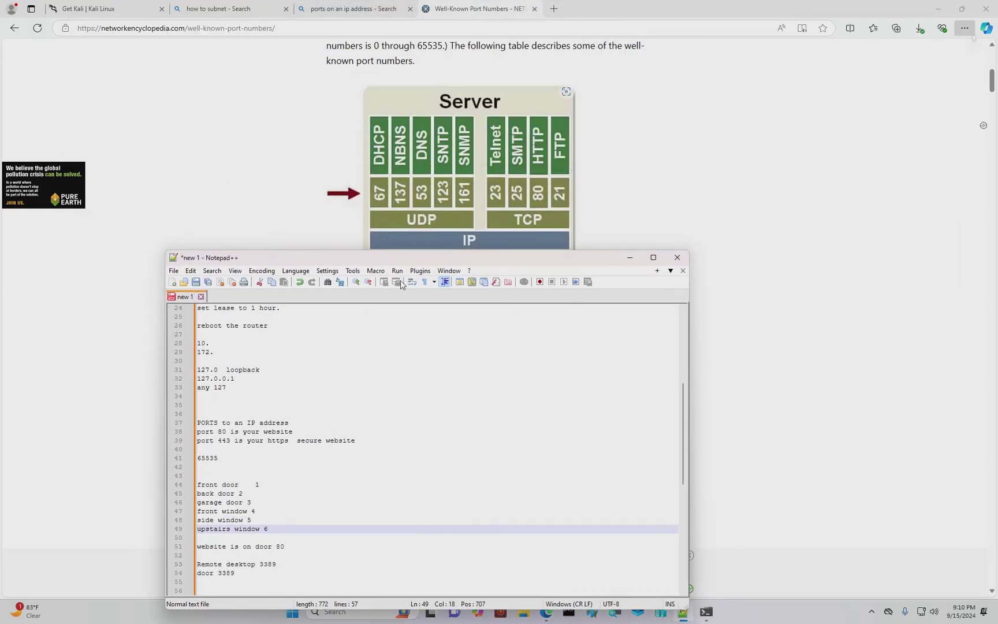
drag(357, 263, 364, 110)
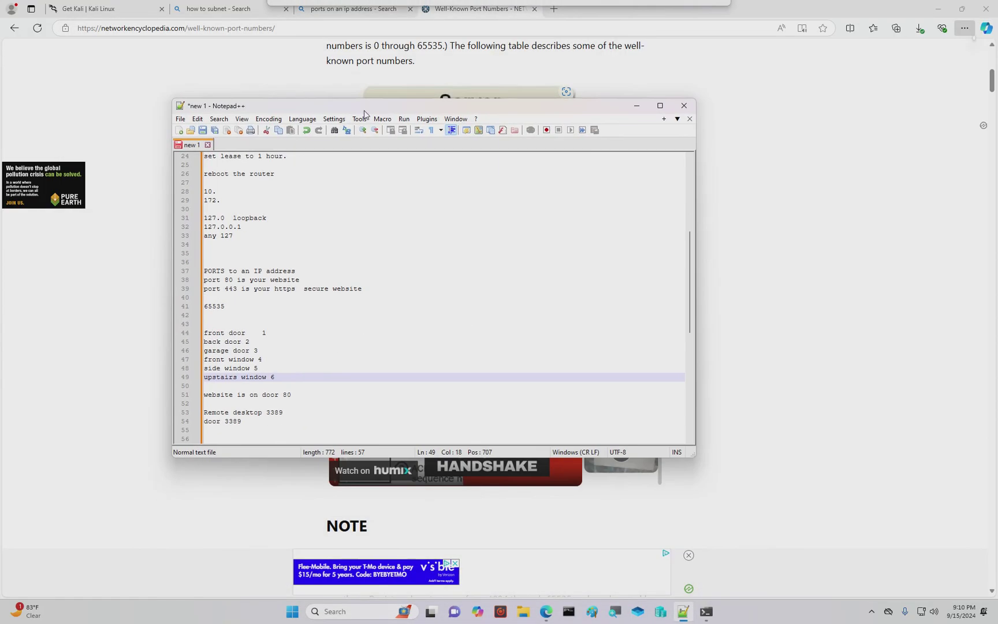
click(449, 302)
click(454, 298)
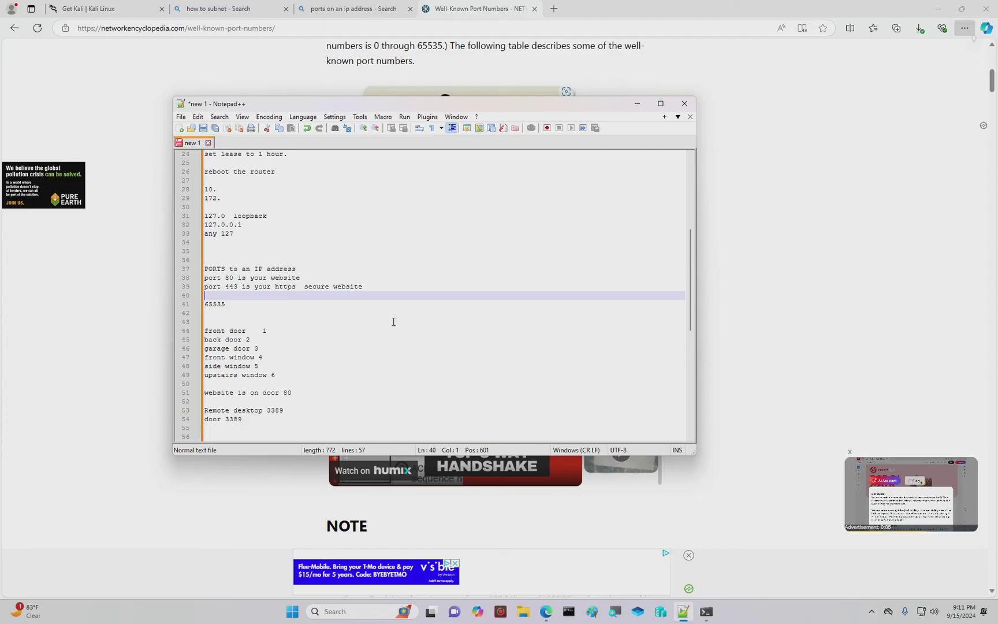
click(266, 411)
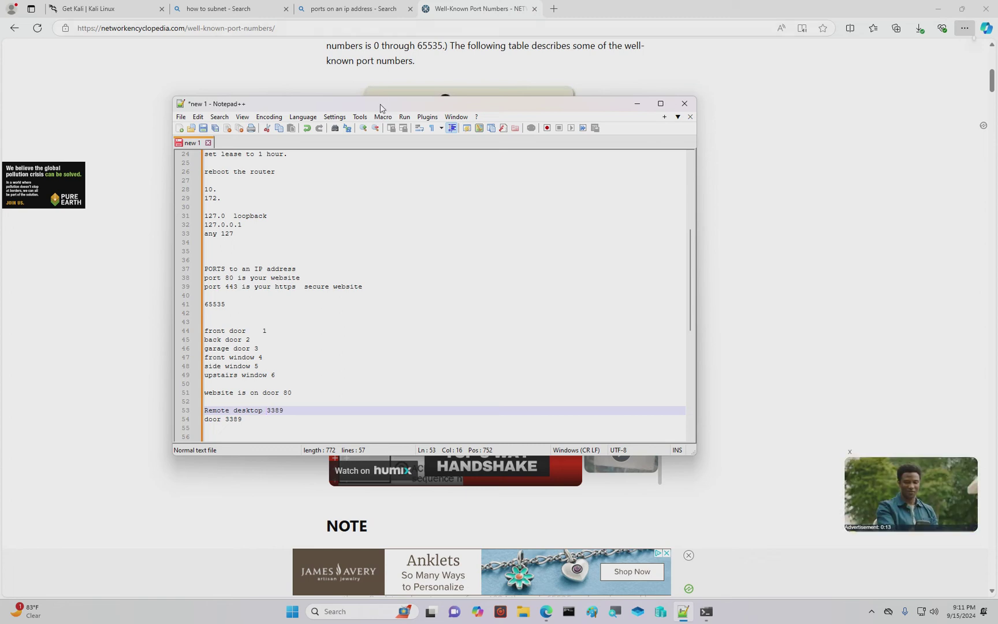
drag(383, 103, 378, 249)
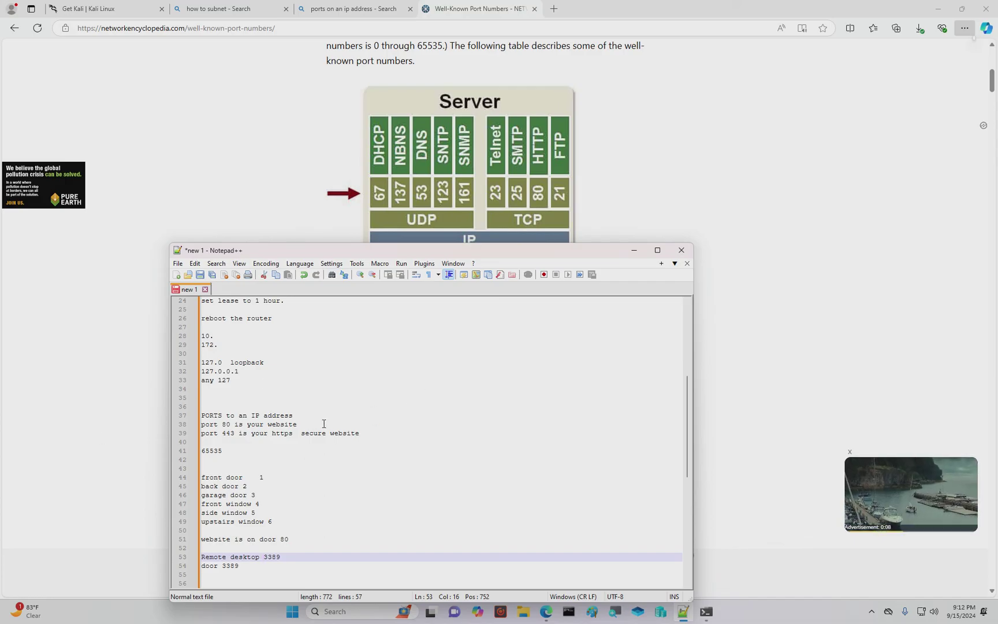
- Type 192.168.1.103:5000 on the last line of the notes, with a DNS line beneath it
scroll(392, 403, down, 2)
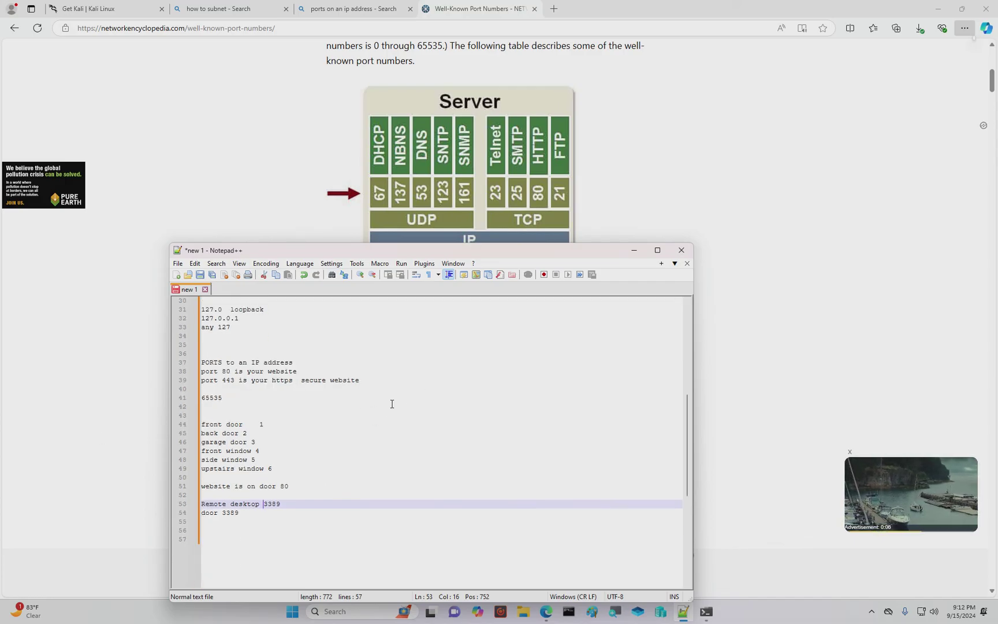
click(367, 442)
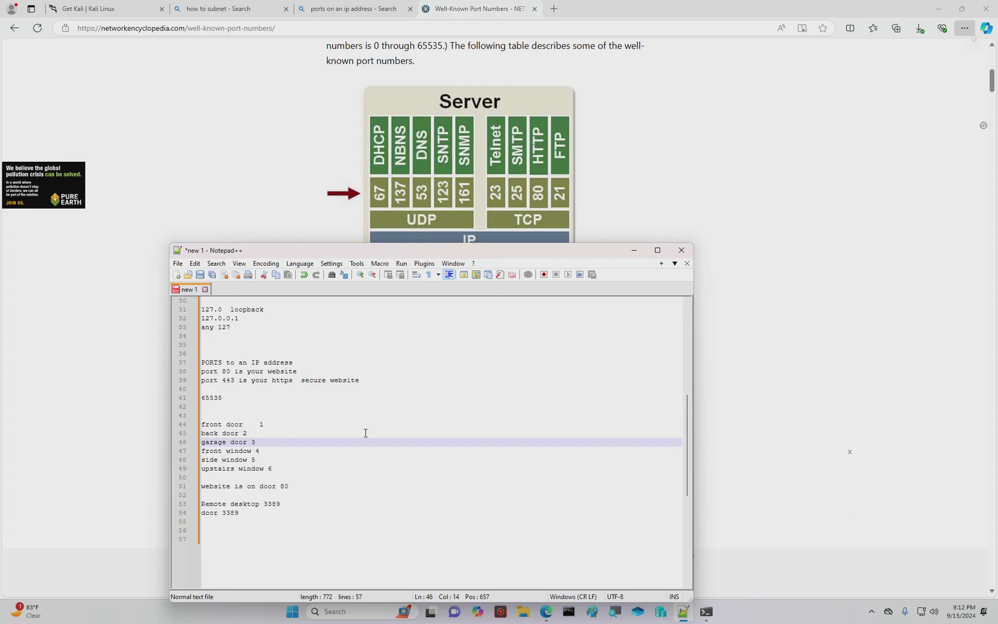
scroll(367, 427, up, 8)
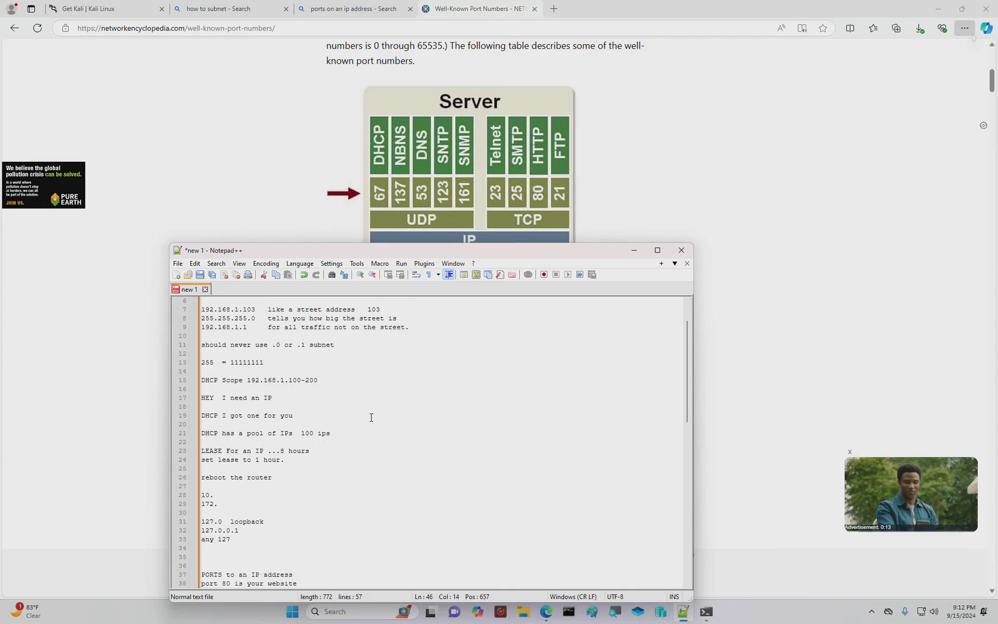
scroll(346, 410, down, 10)
click(301, 485)
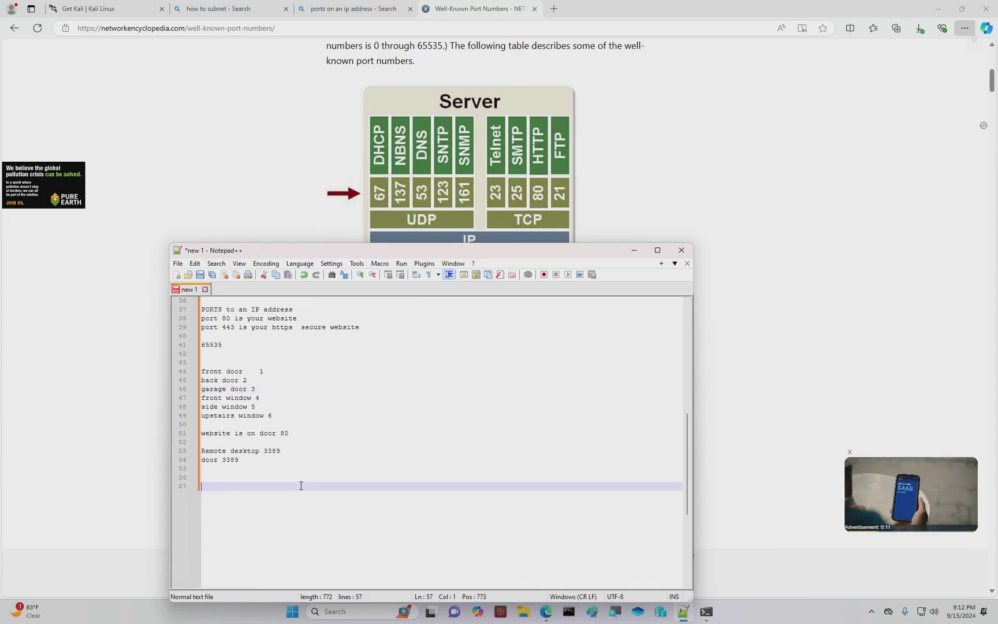
text(192)
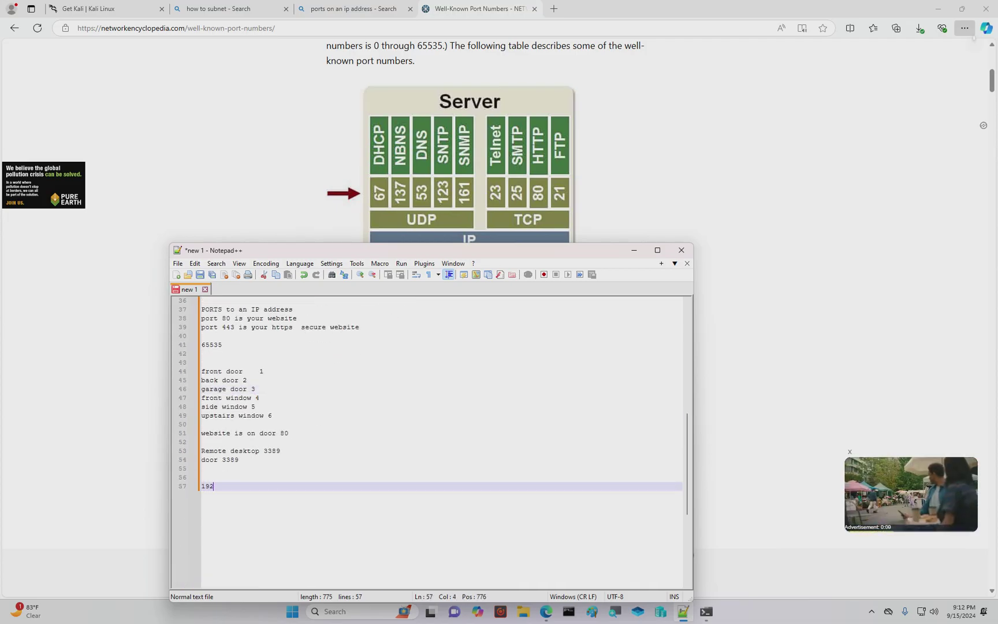
text(.168.)
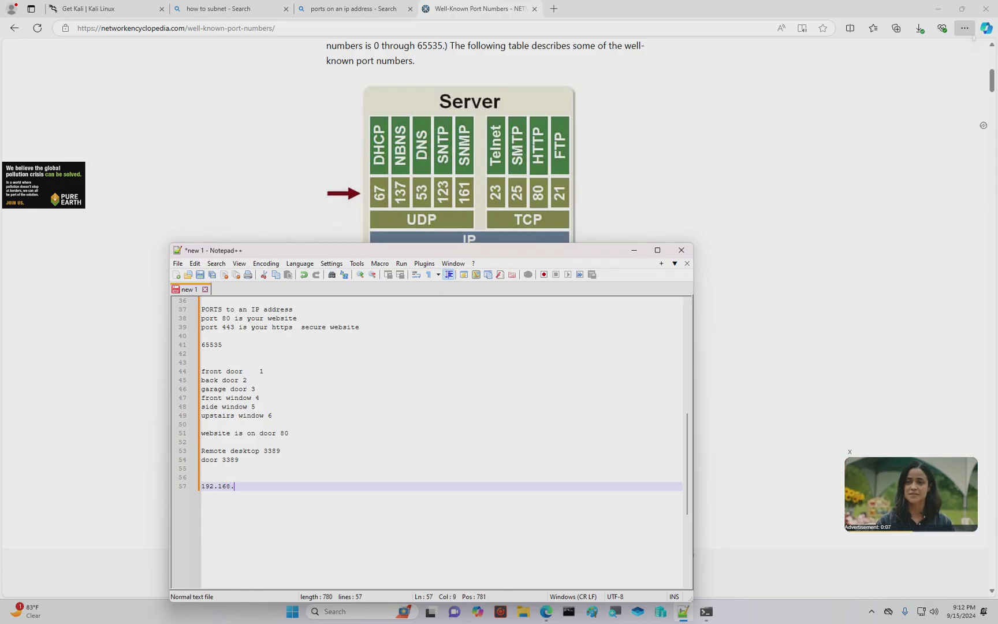
text(1.10)
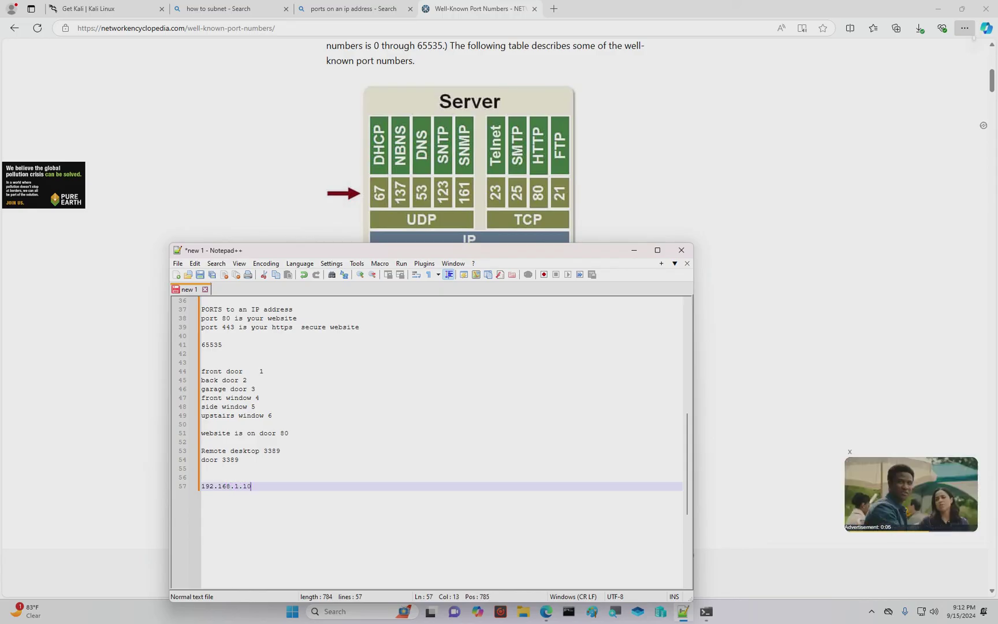
text(3:)
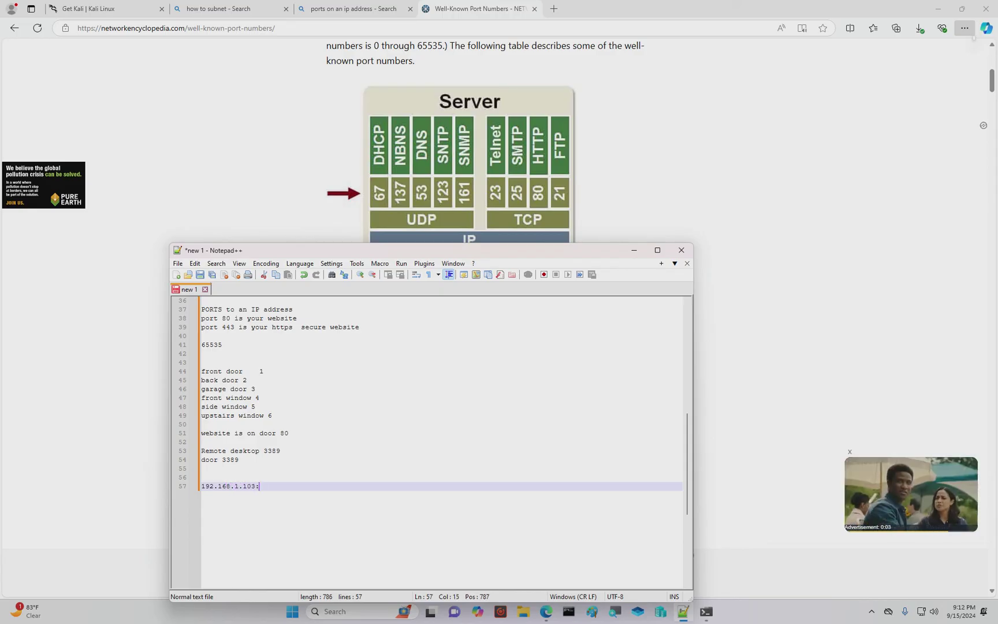
text(5000)
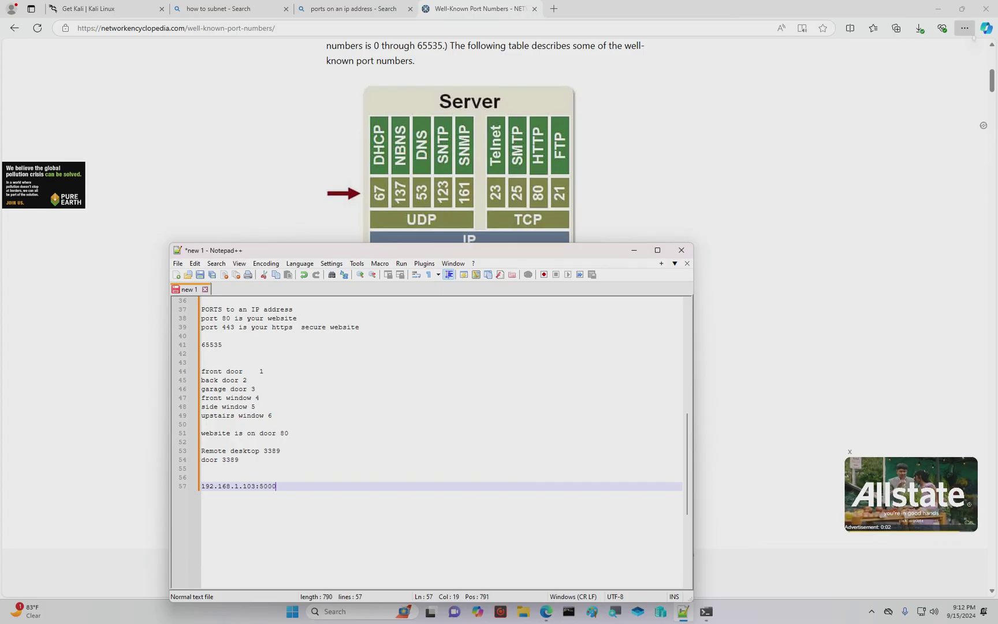
key(Return)
key(Return)
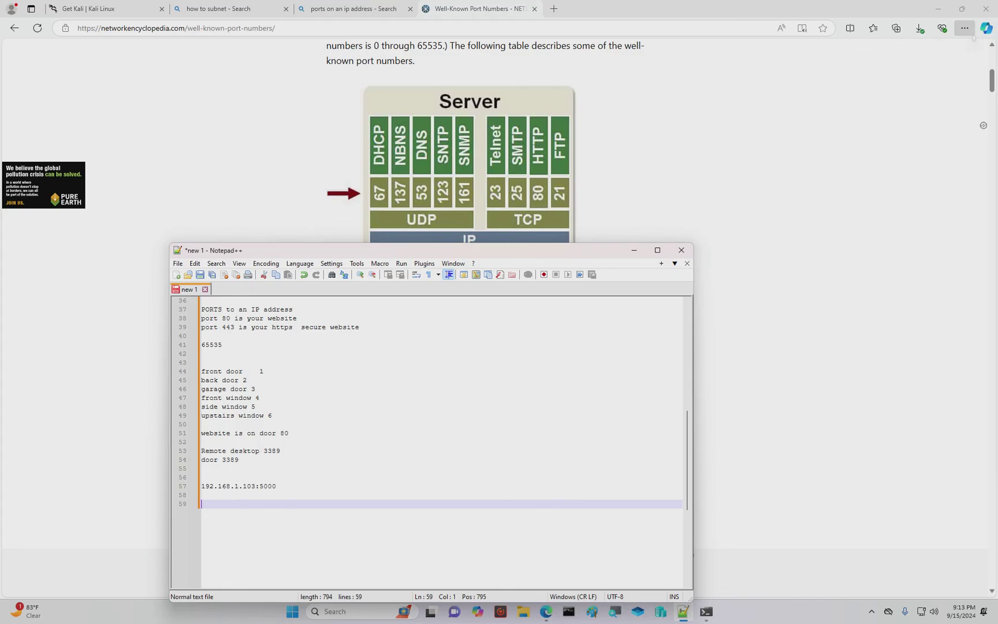
text(DNS)
key(Return)
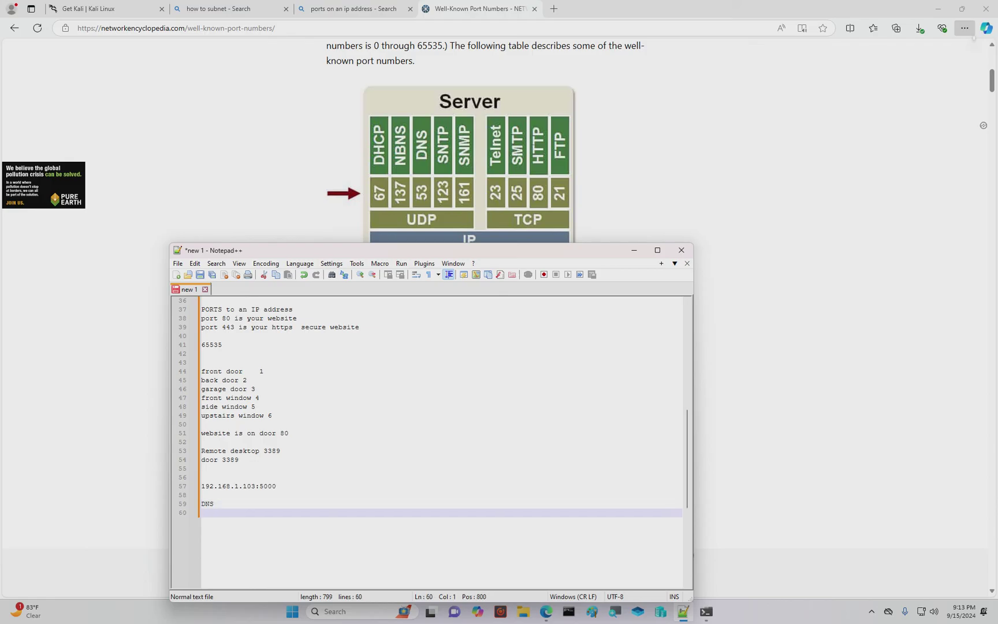